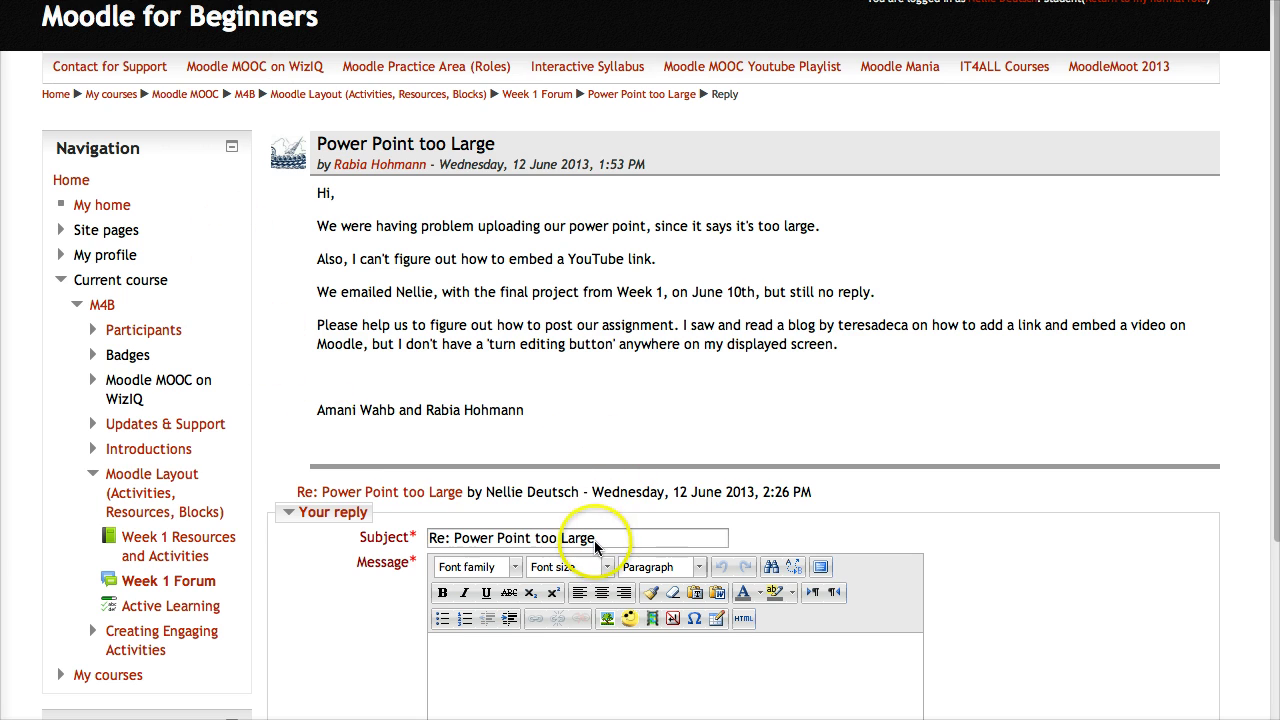
Try a YouTube search in the Insert media file picker, then cancel without inserting a video.
scroll(594, 545, down, 3)
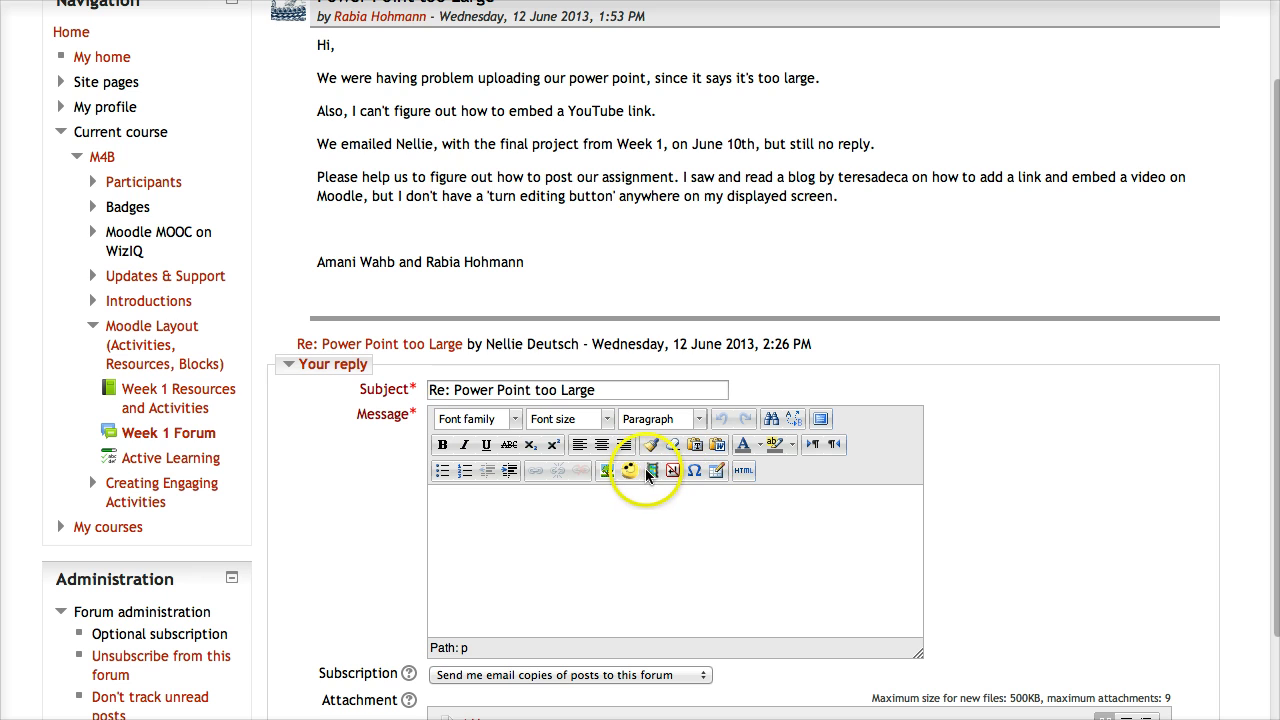
click(651, 470)
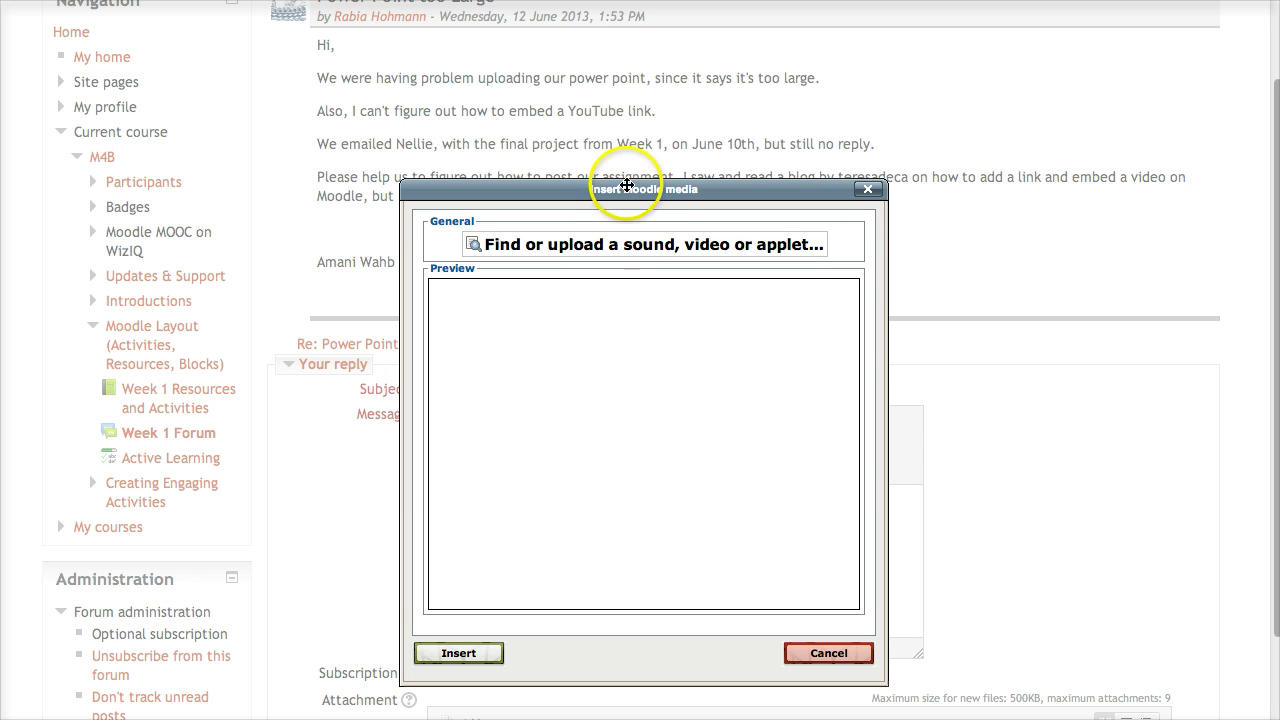
click(601, 248)
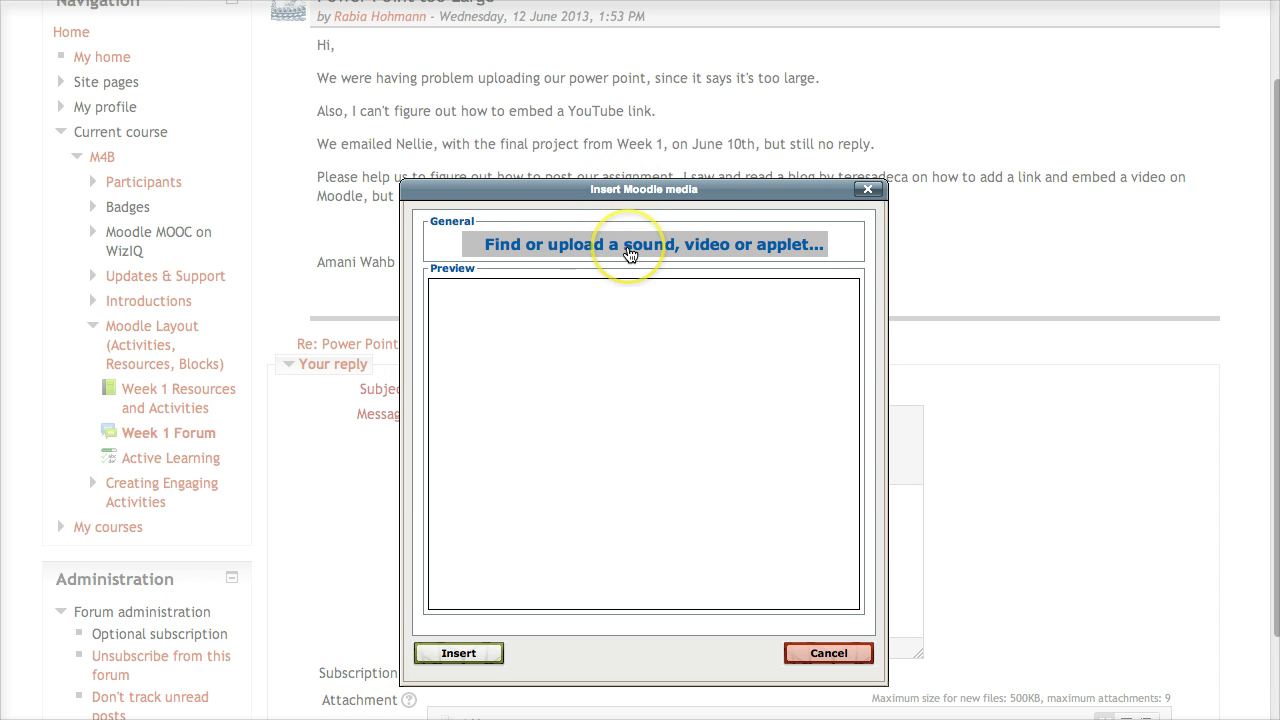
click(745, 251)
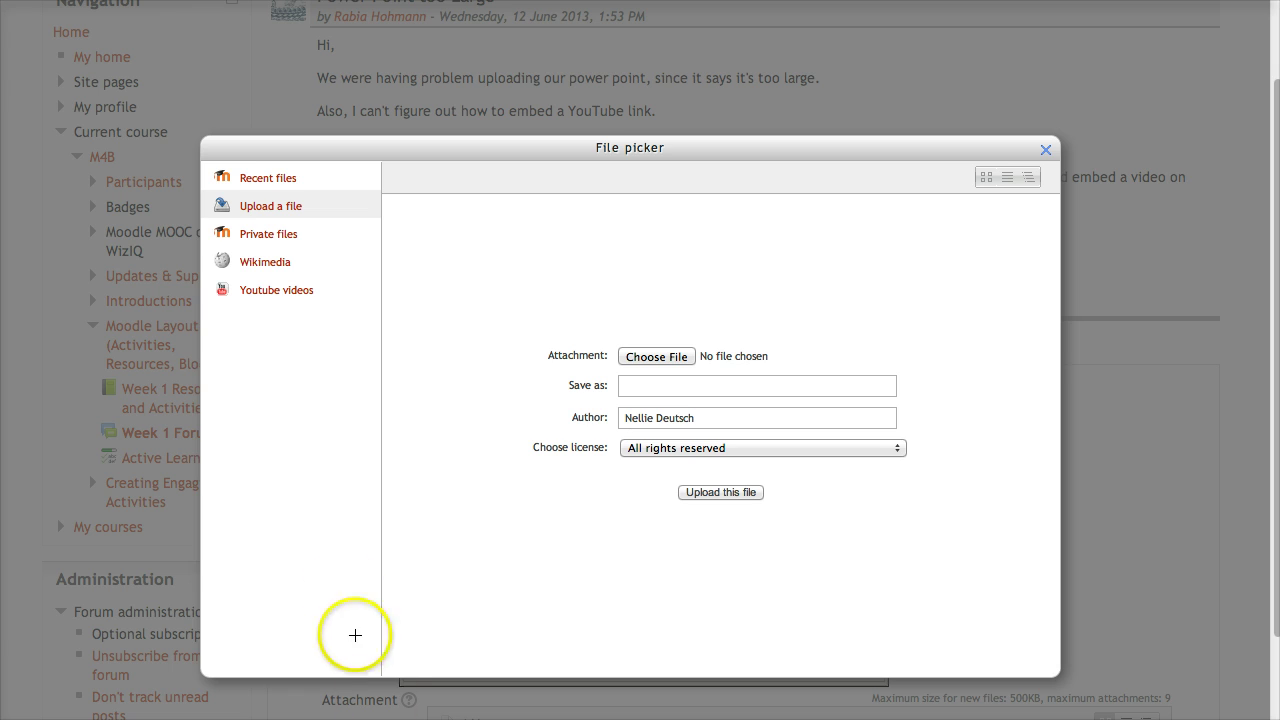
drag(298, 441, 283, 298)
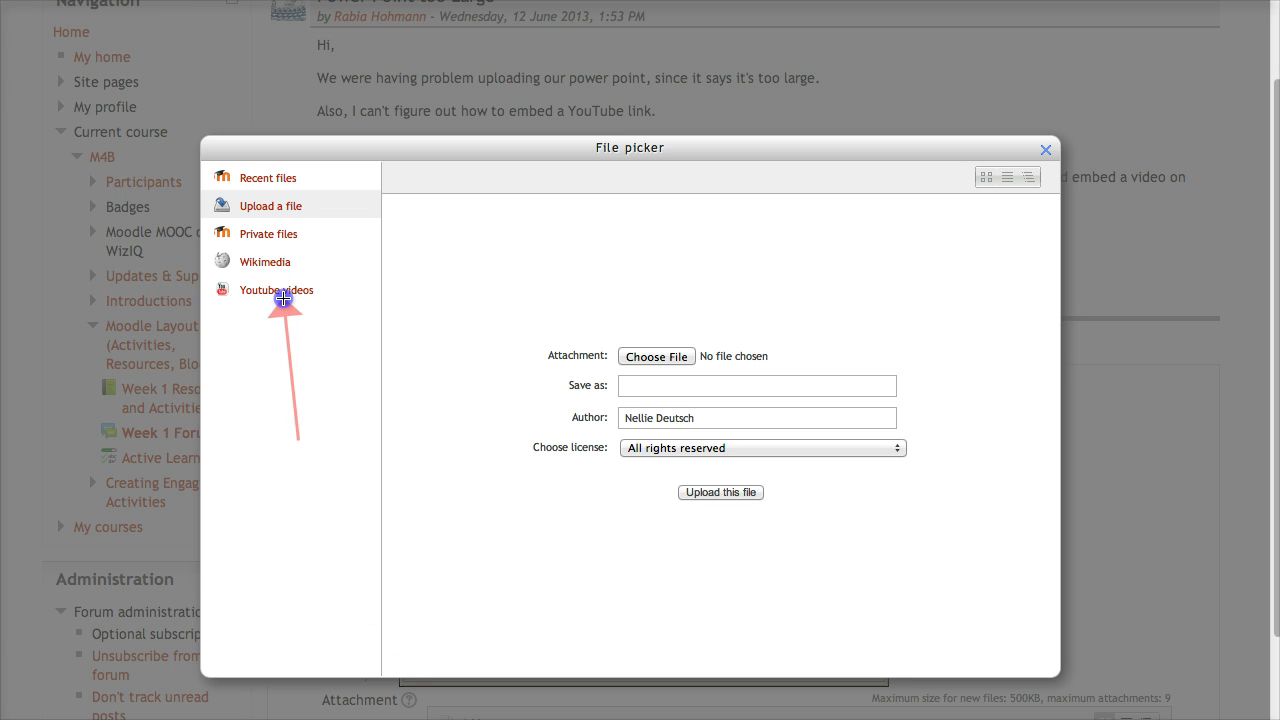
drag(414, 280, 322, 210)
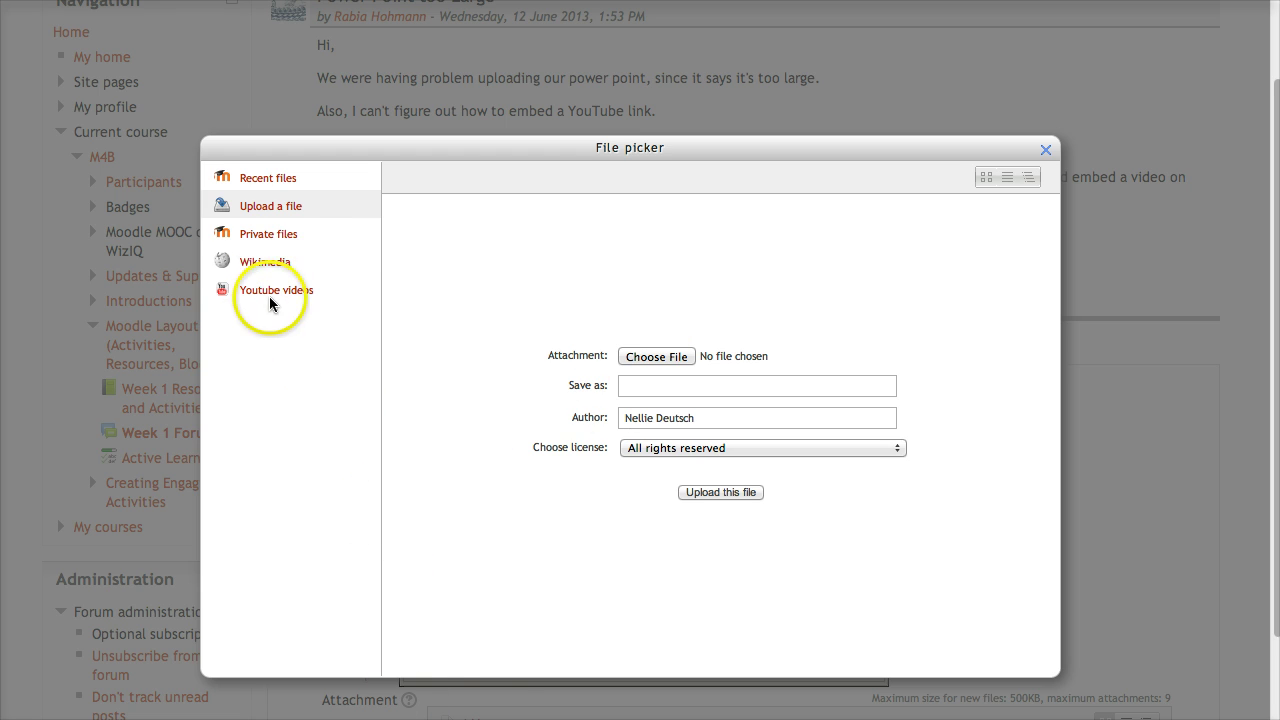
click(277, 292)
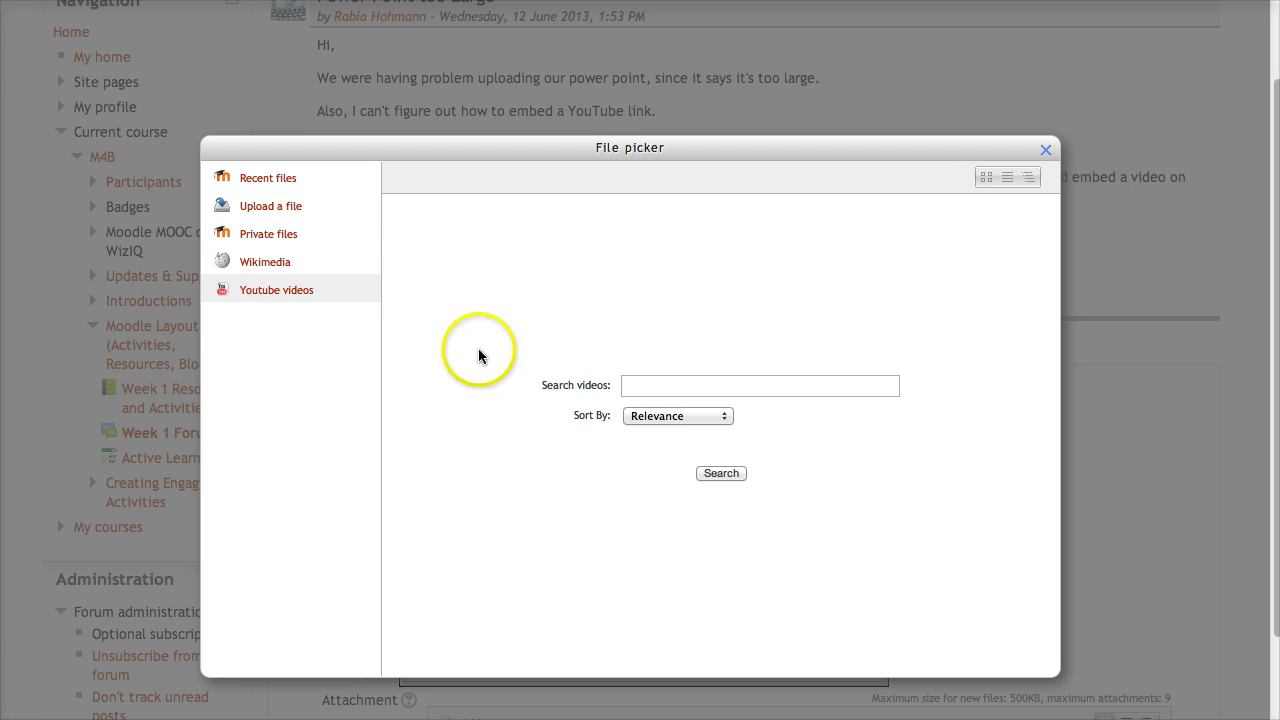
click(663, 386)
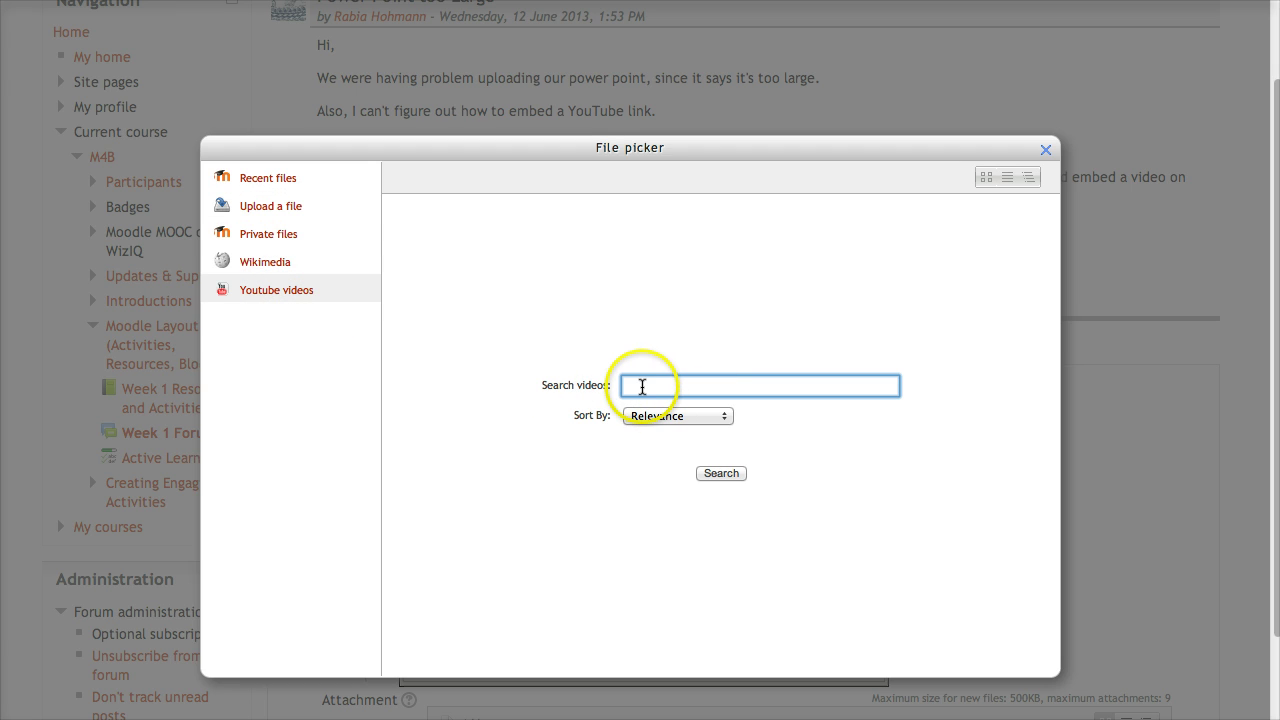
click(730, 474)
click(1045, 149)
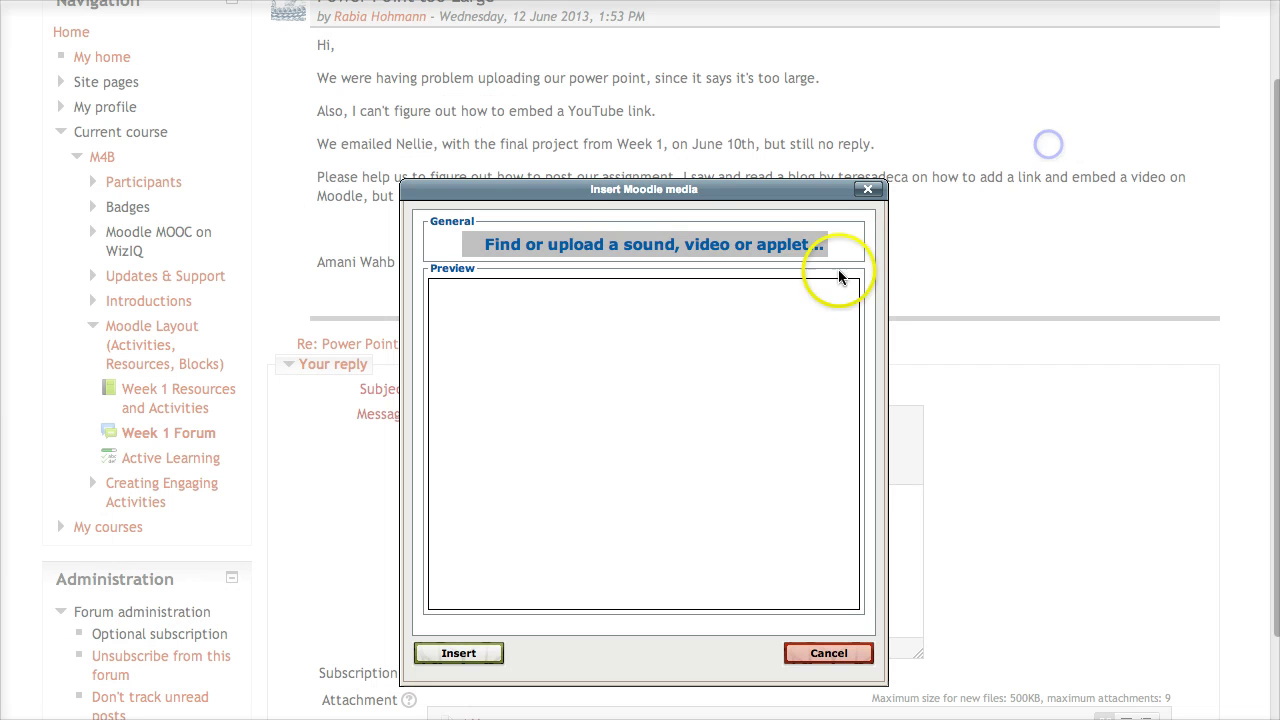
click(822, 652)
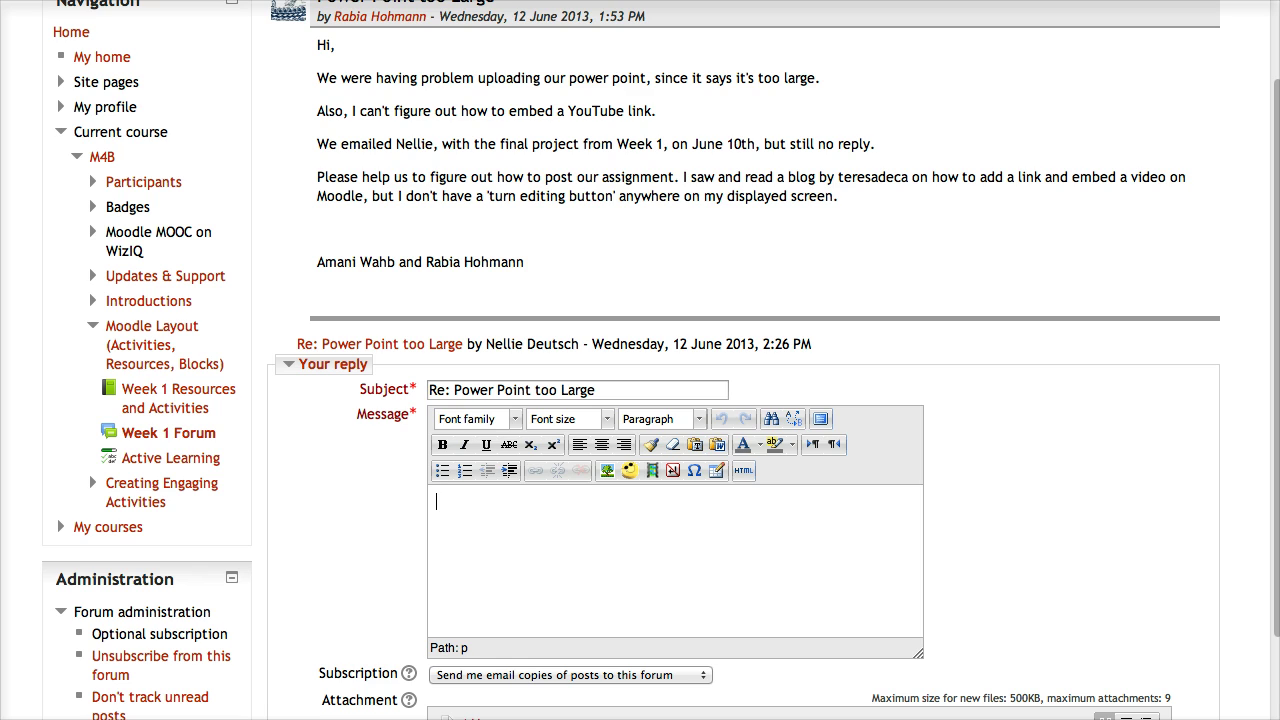
Paste the youtu.be video address into the reply message and select the whole address.
text(http://youtu.be/K0o8_NNyhgY)
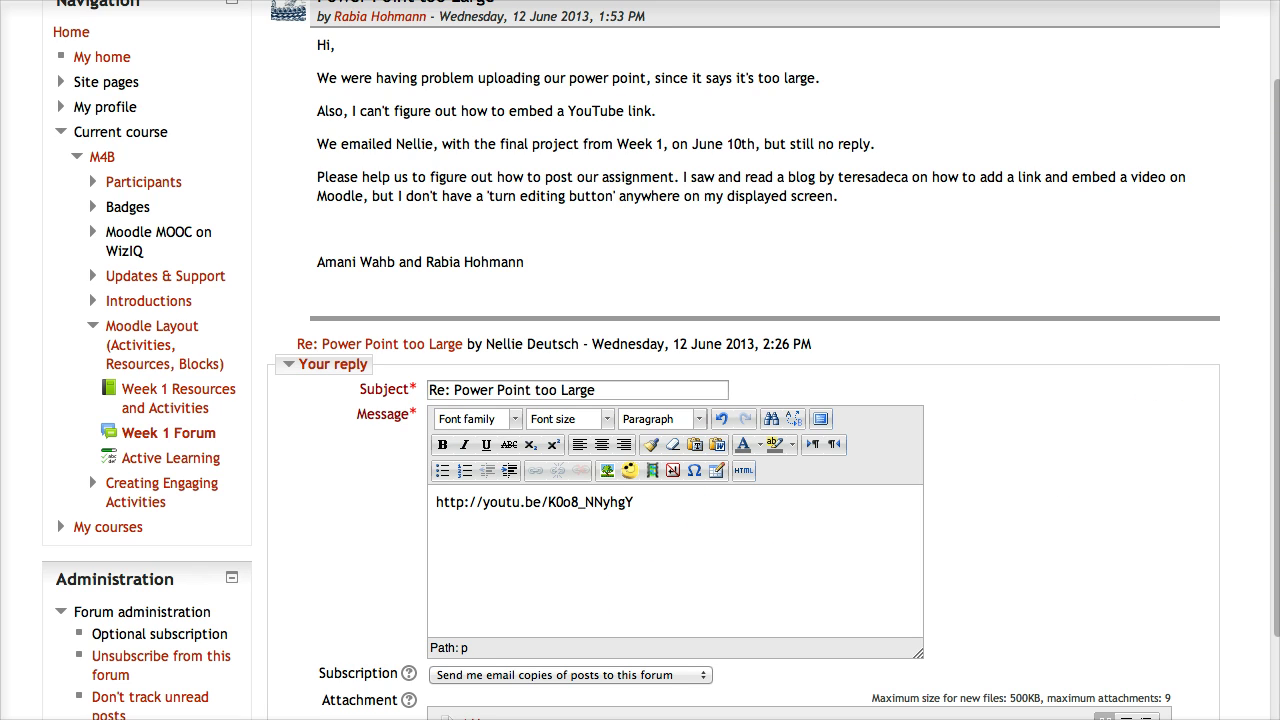
drag(582, 628, 560, 530)
drag(674, 503, 590, 500)
click(490, 505)
triple_click(450, 503)
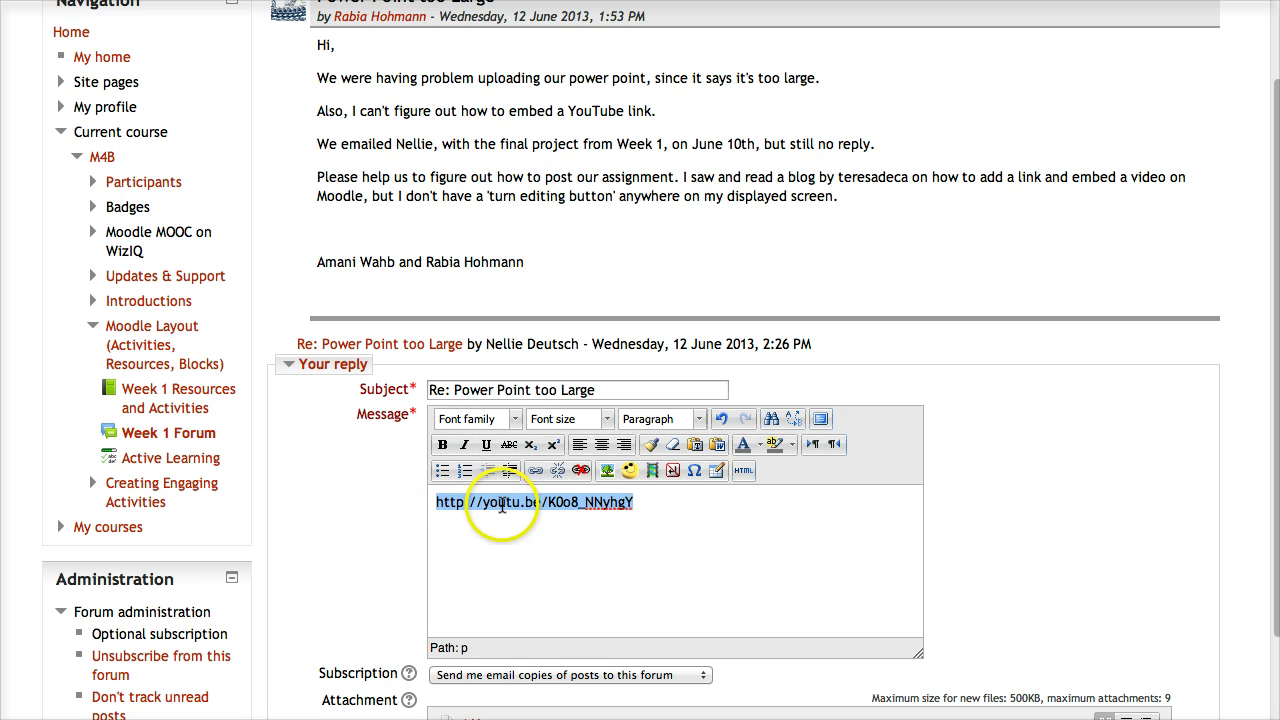
right_click(480, 505)
click(471, 527)
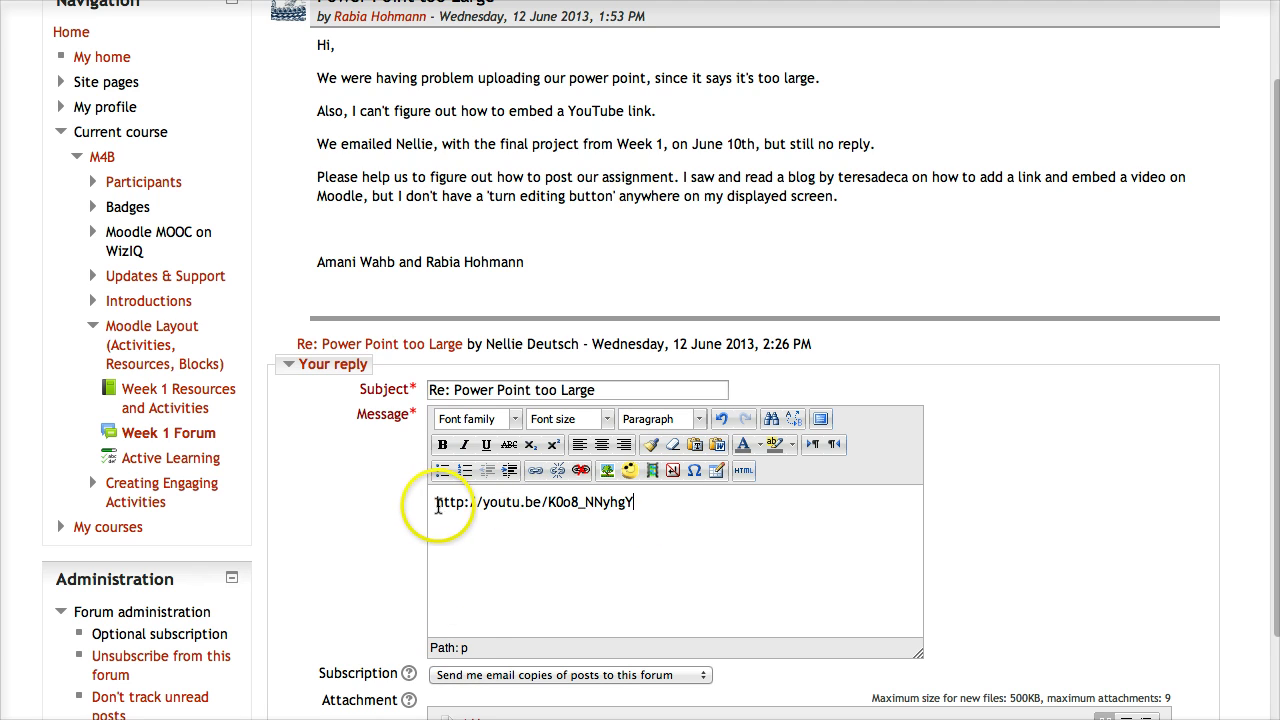
drag(437, 507, 634, 503)
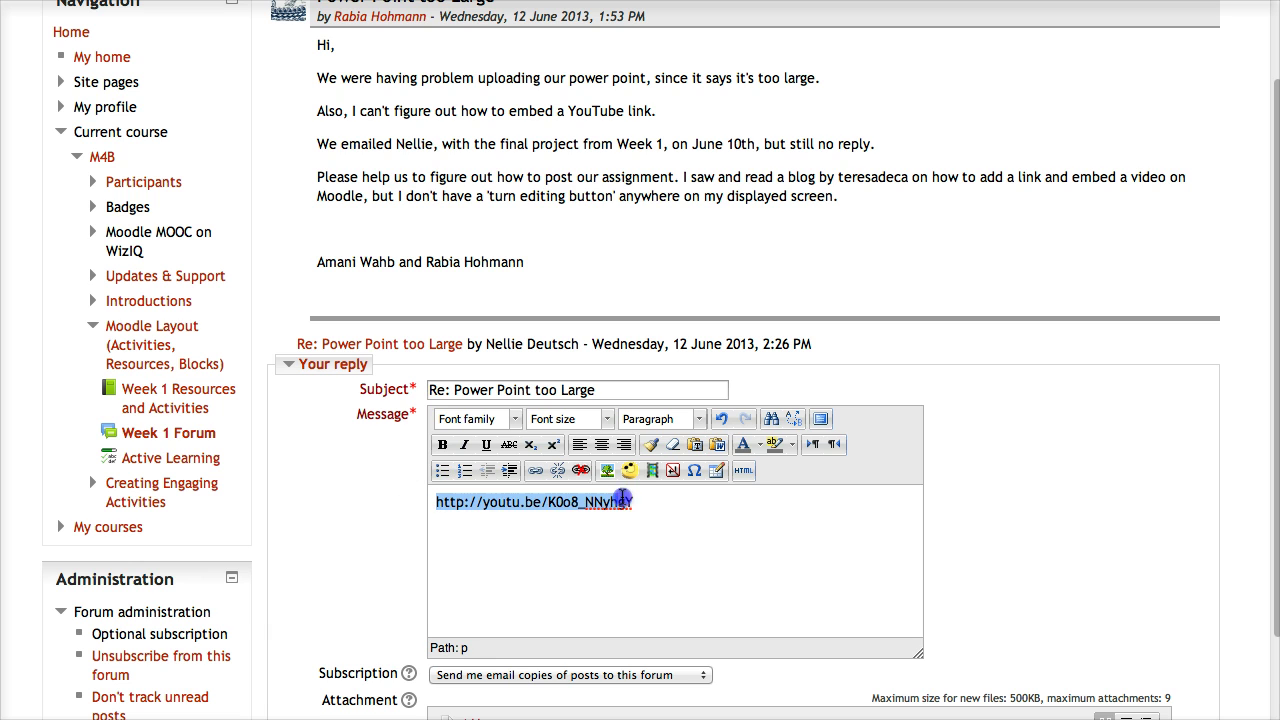
click(535, 471)
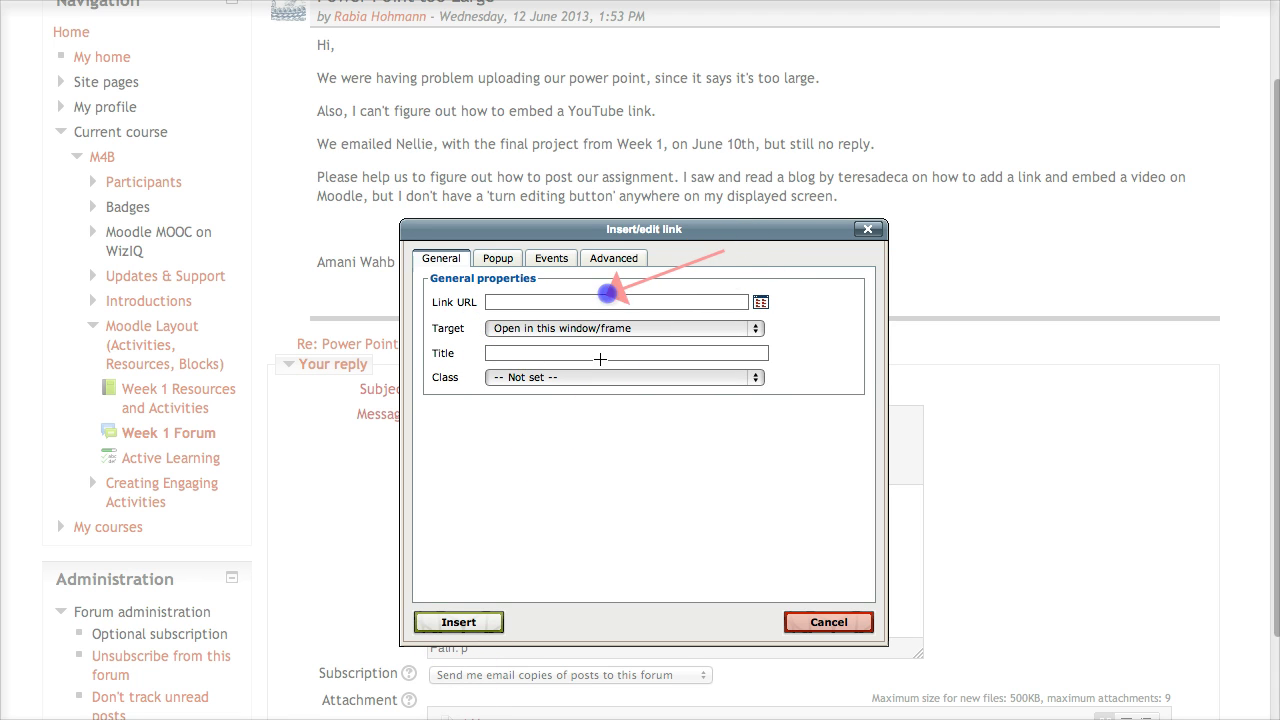
click(515, 301)
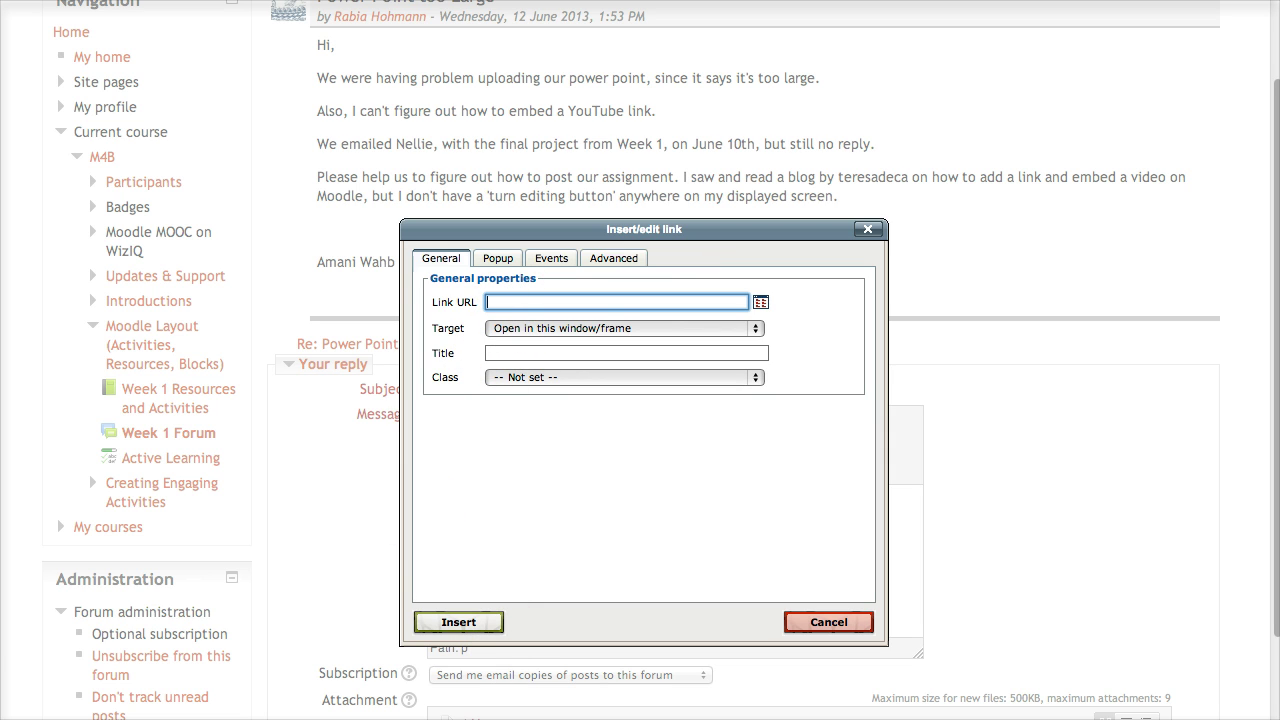
text(http://youtu.be/K0o8_NNyhgY)
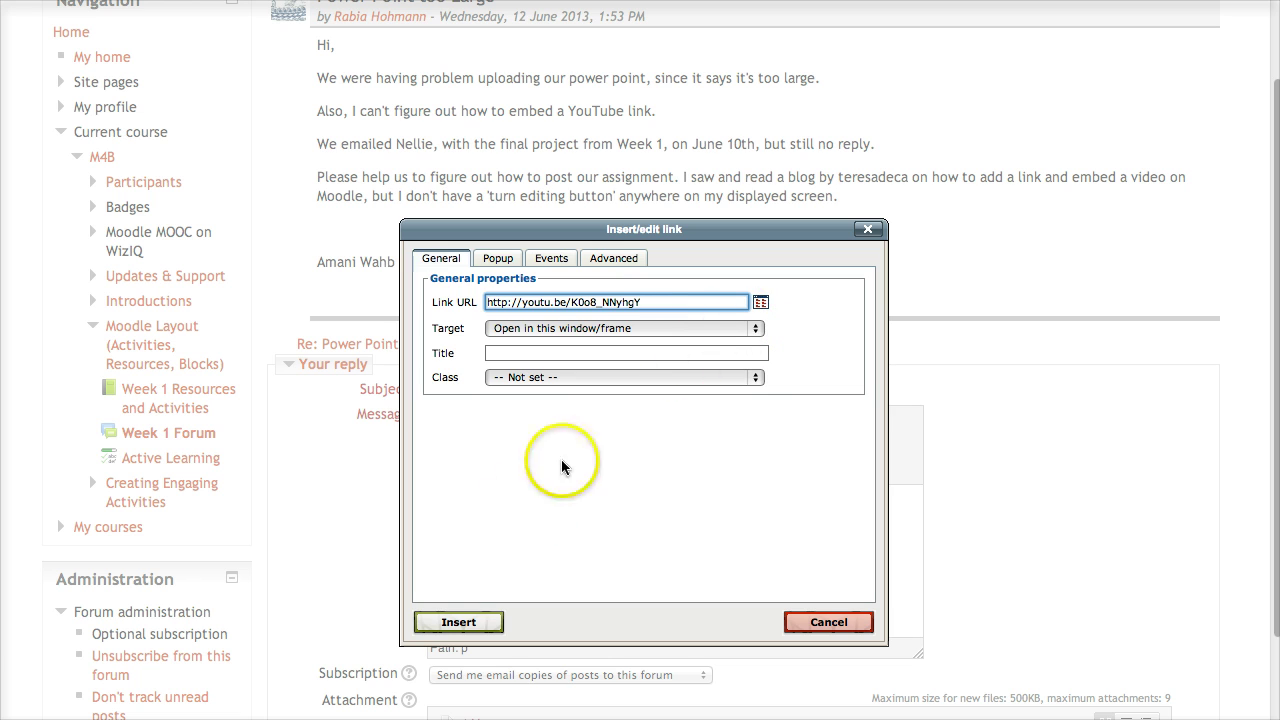
click(679, 381)
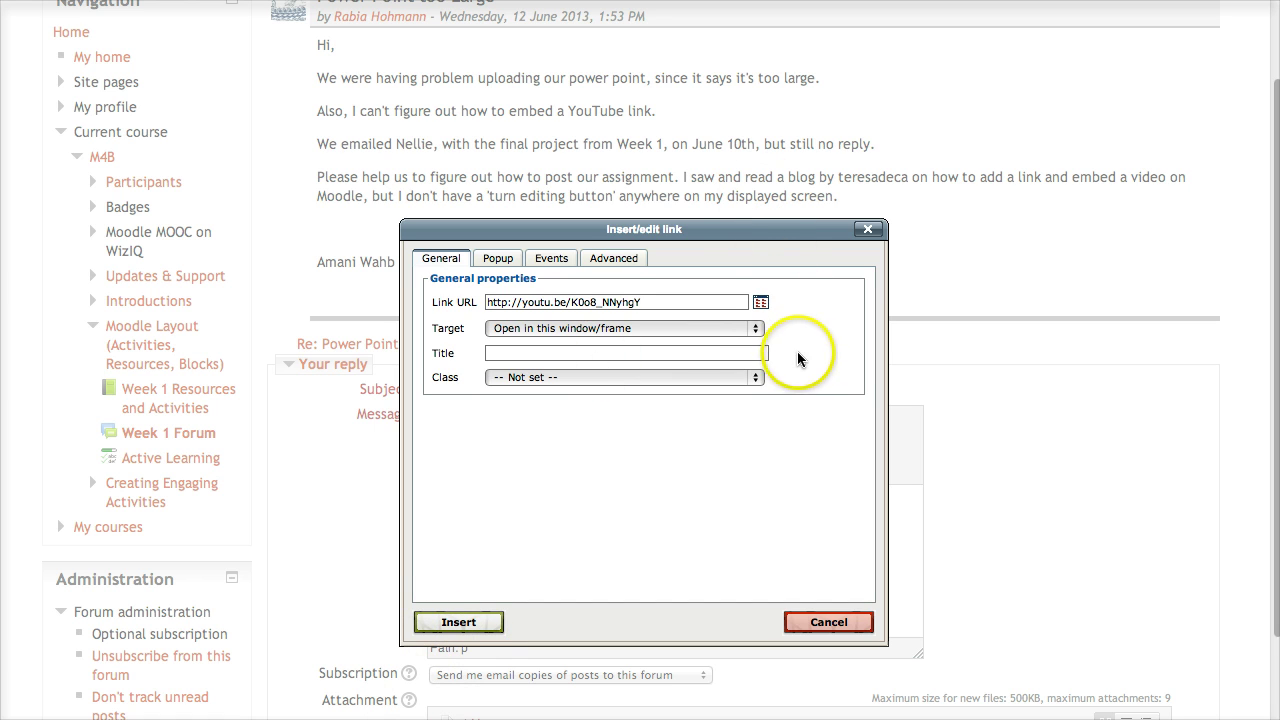
Keep Target as this window, title the link 'How to add Youtube Videos', and leave Class not set.
click(756, 331)
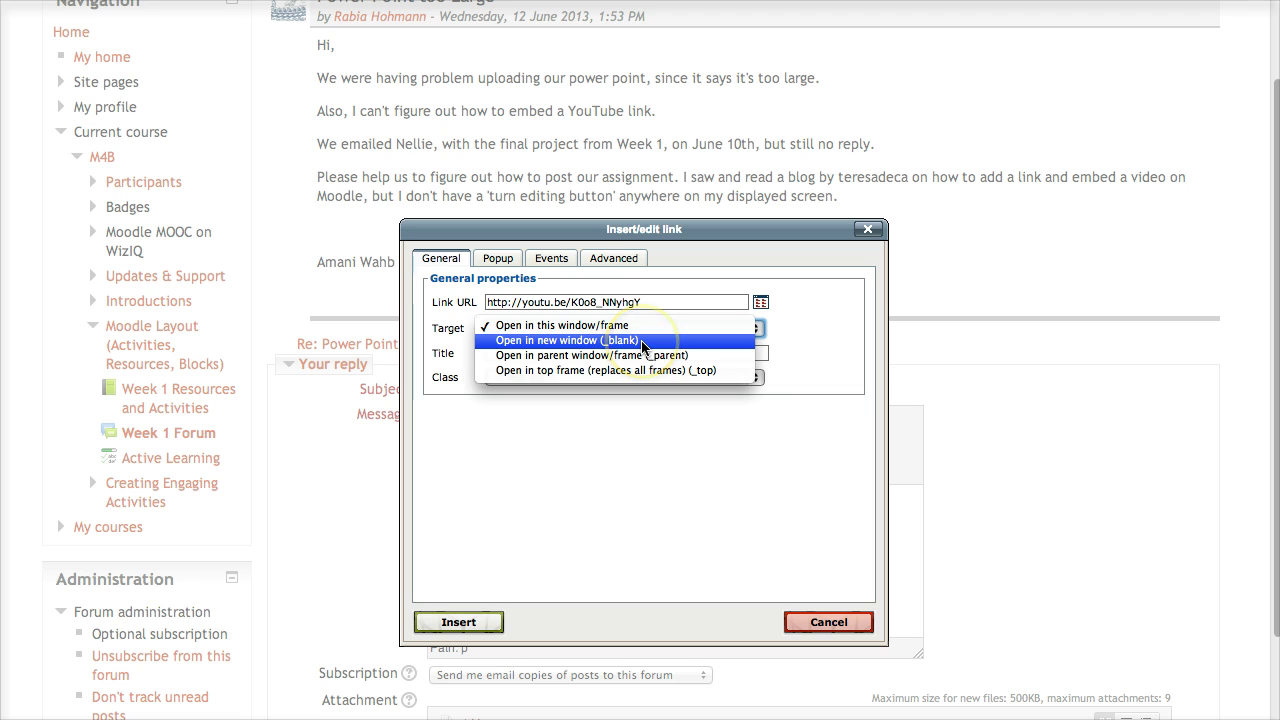
click(634, 413)
click(522, 353)
text(How to add Youtube Videos)
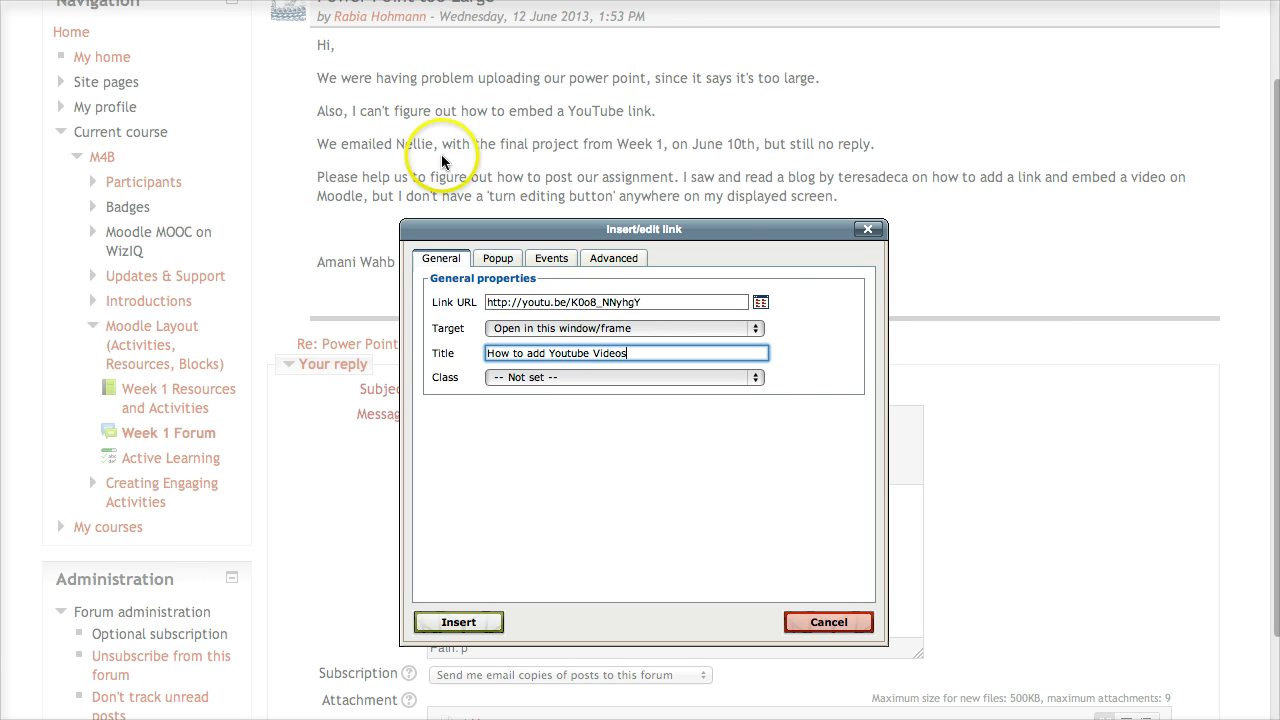
click(755, 377)
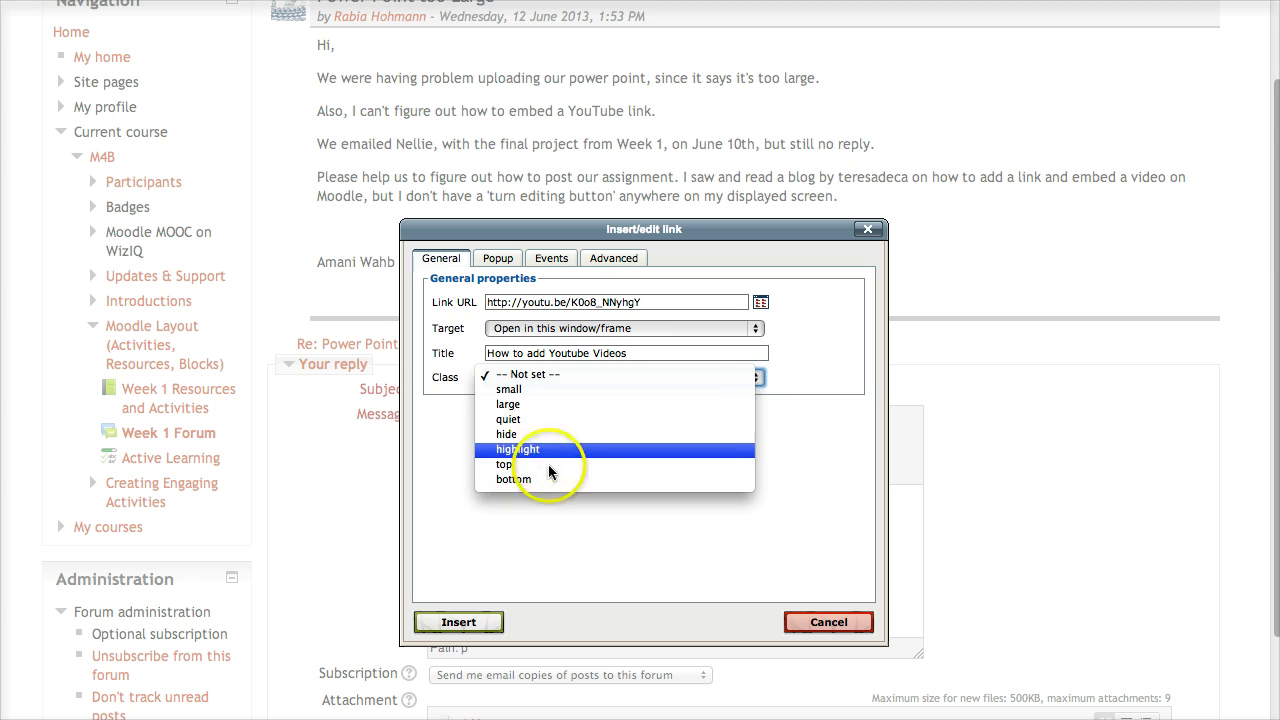
click(568, 518)
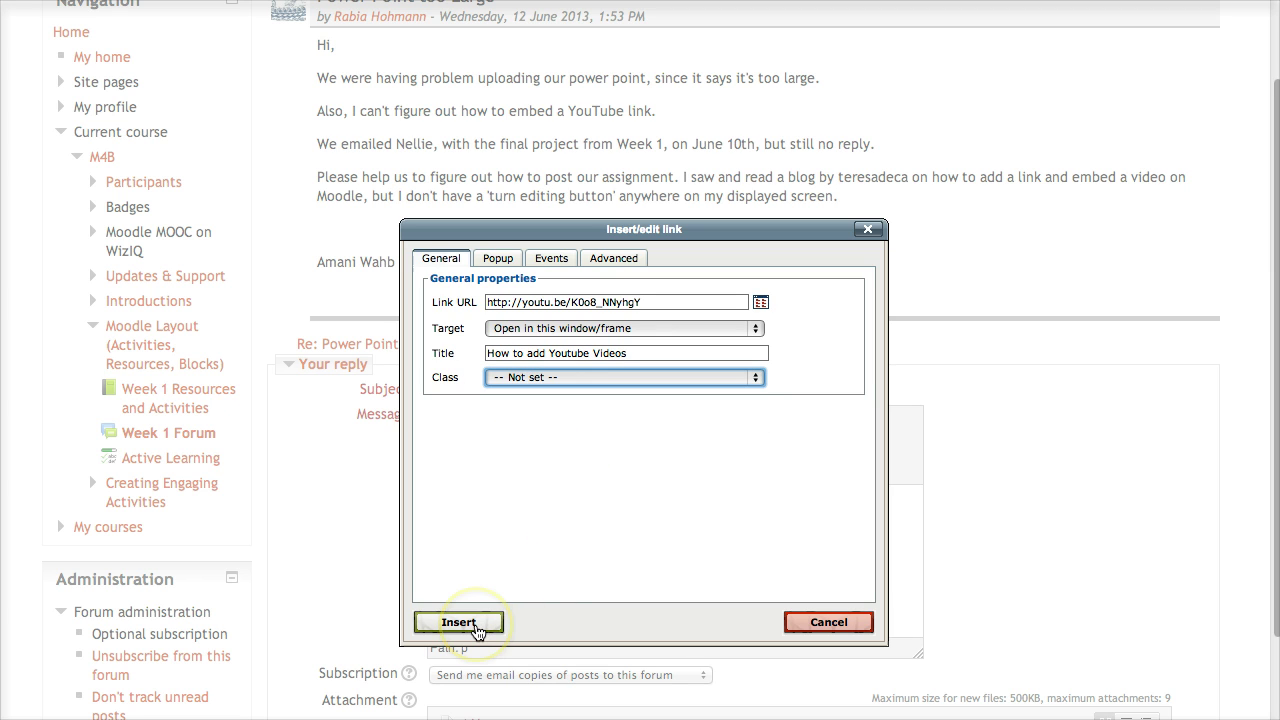
click(457, 624)
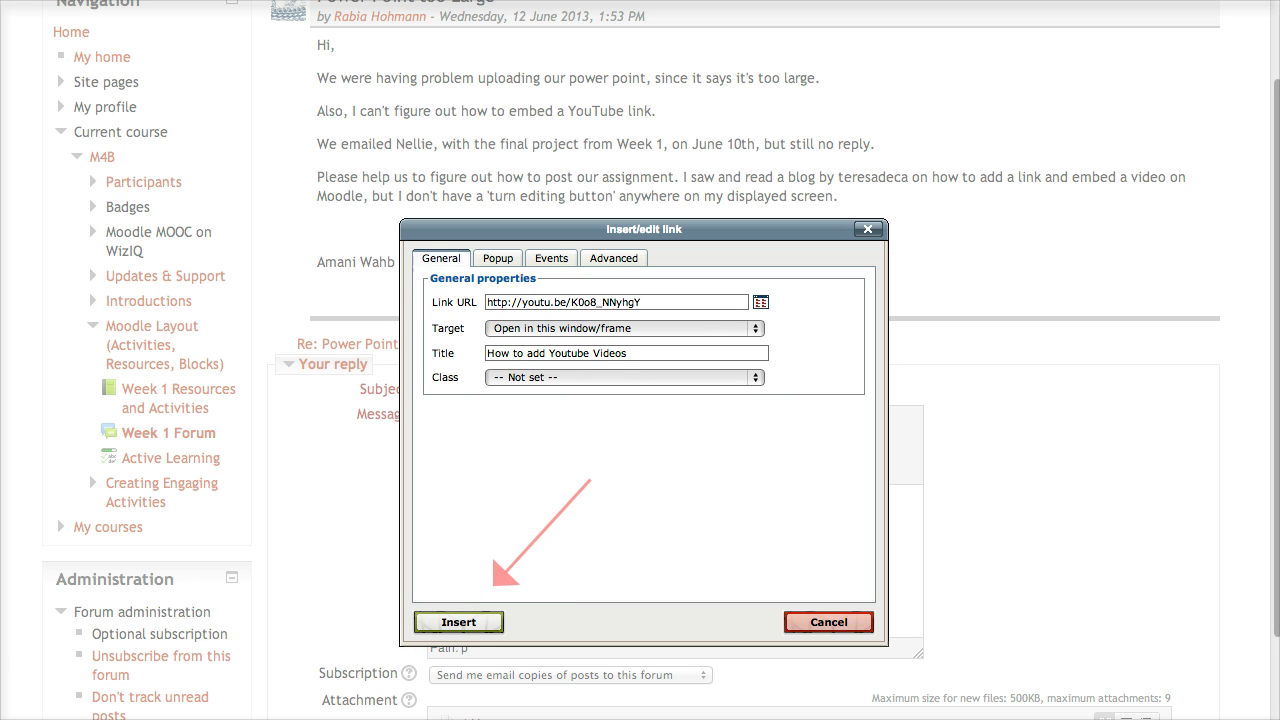
click(462, 625)
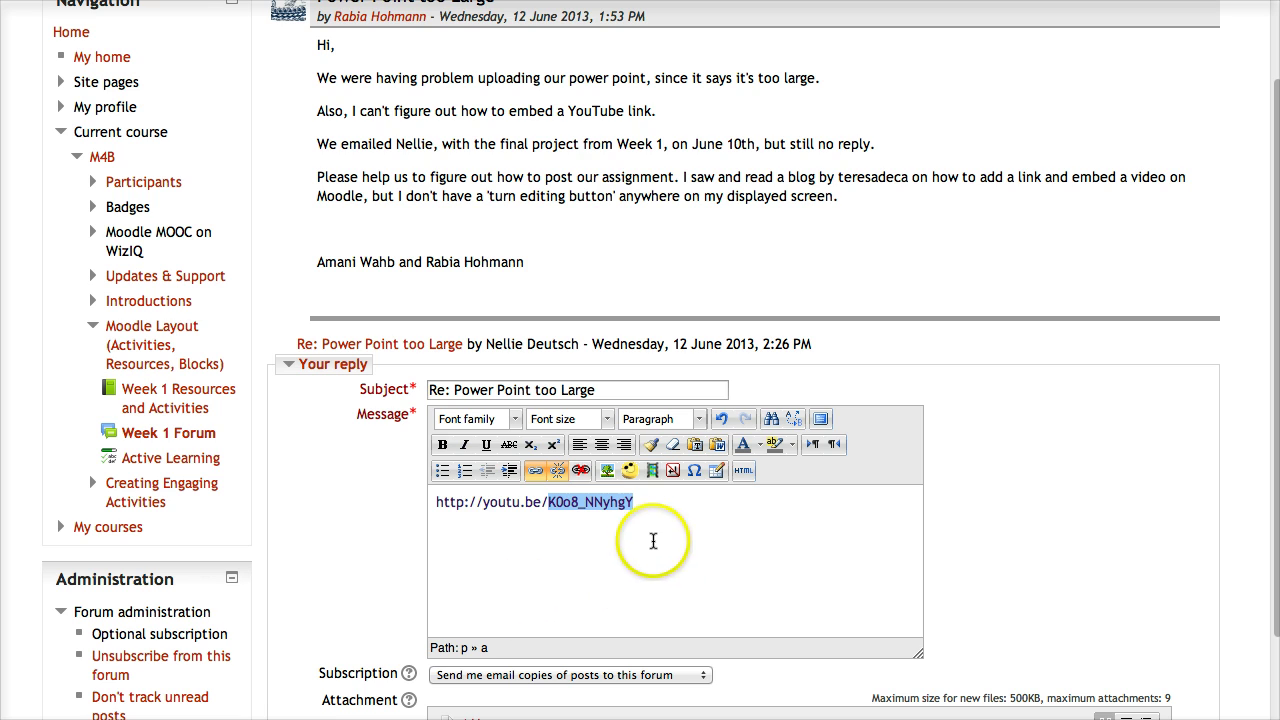
Insert the titled YouTube link and post the reply to the forum.
click(671, 524)
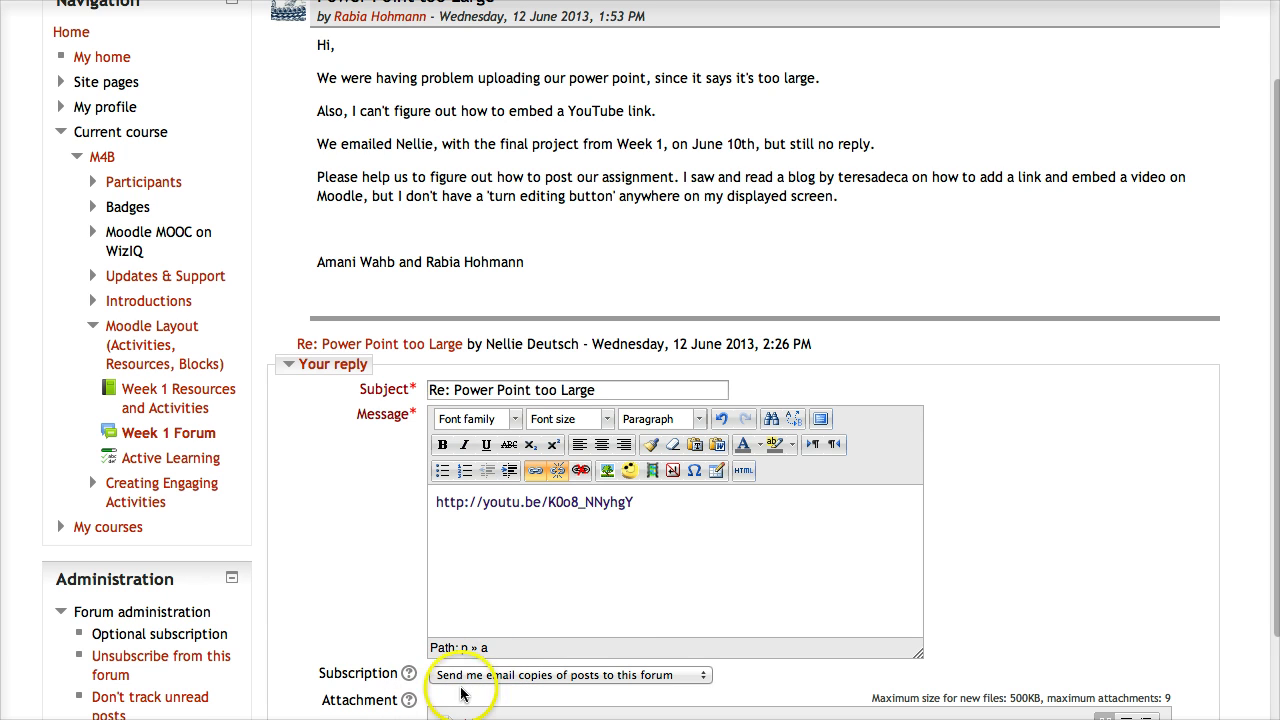
scroll(598, 615, down, 1)
scroll(601, 620, down, 3)
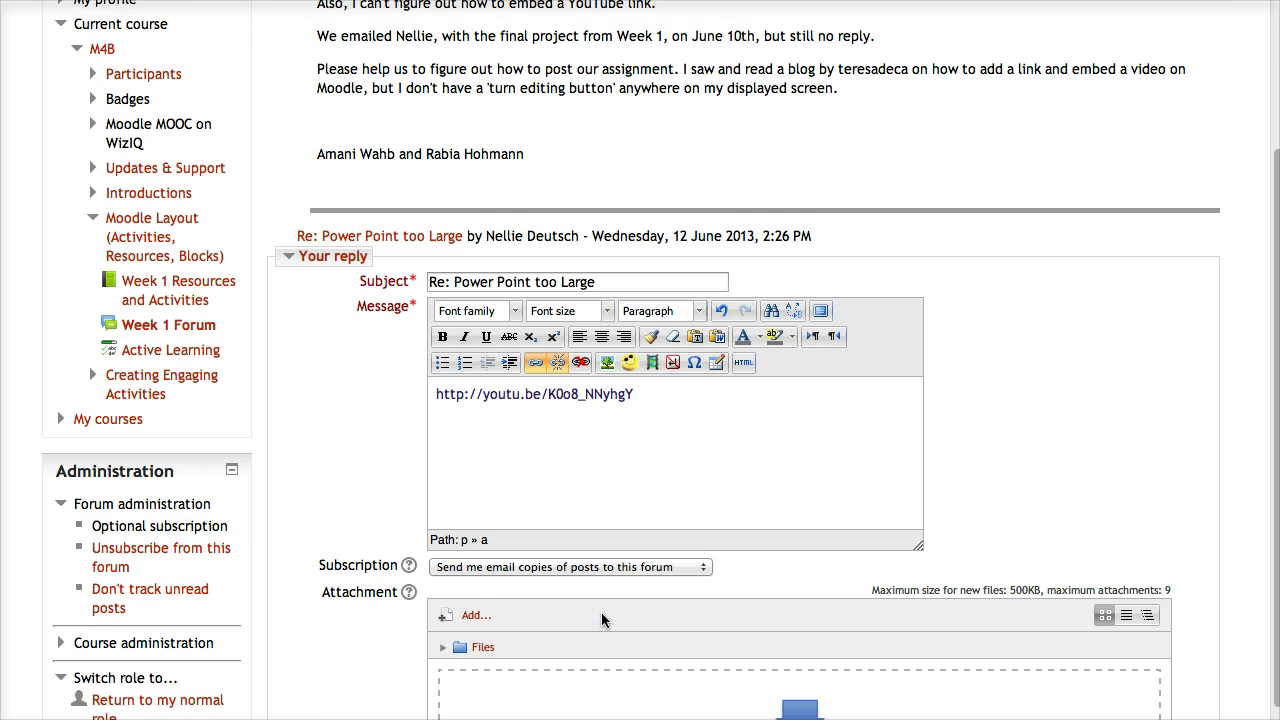
scroll(606, 617, down, 2)
scroll(705, 527, down, 1)
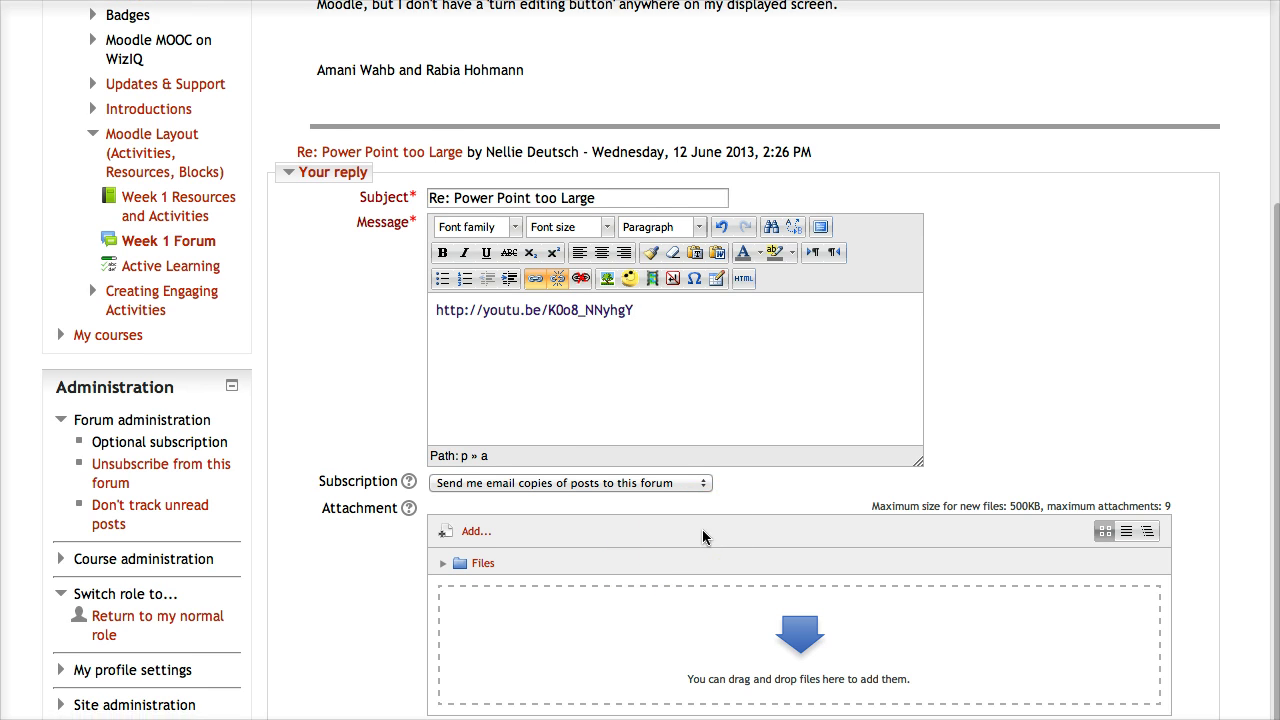
scroll(702, 530, down, 1)
scroll(702, 537, down, 2)
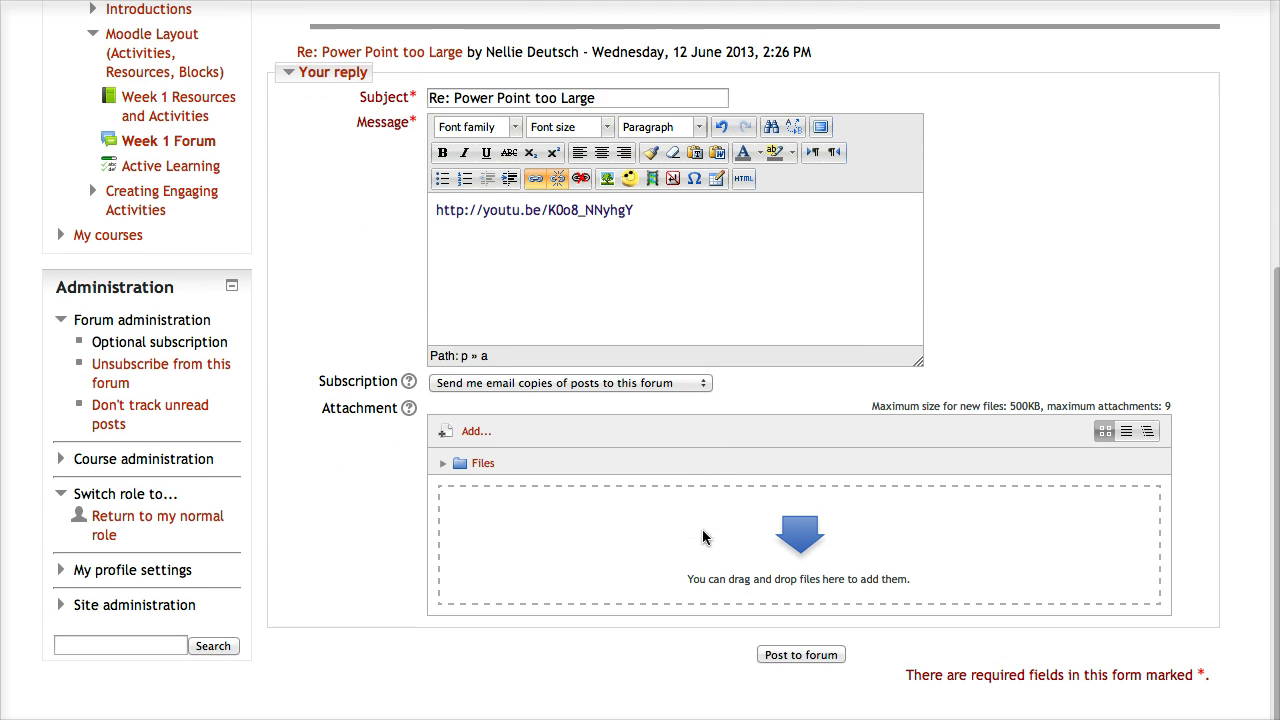
click(551, 661)
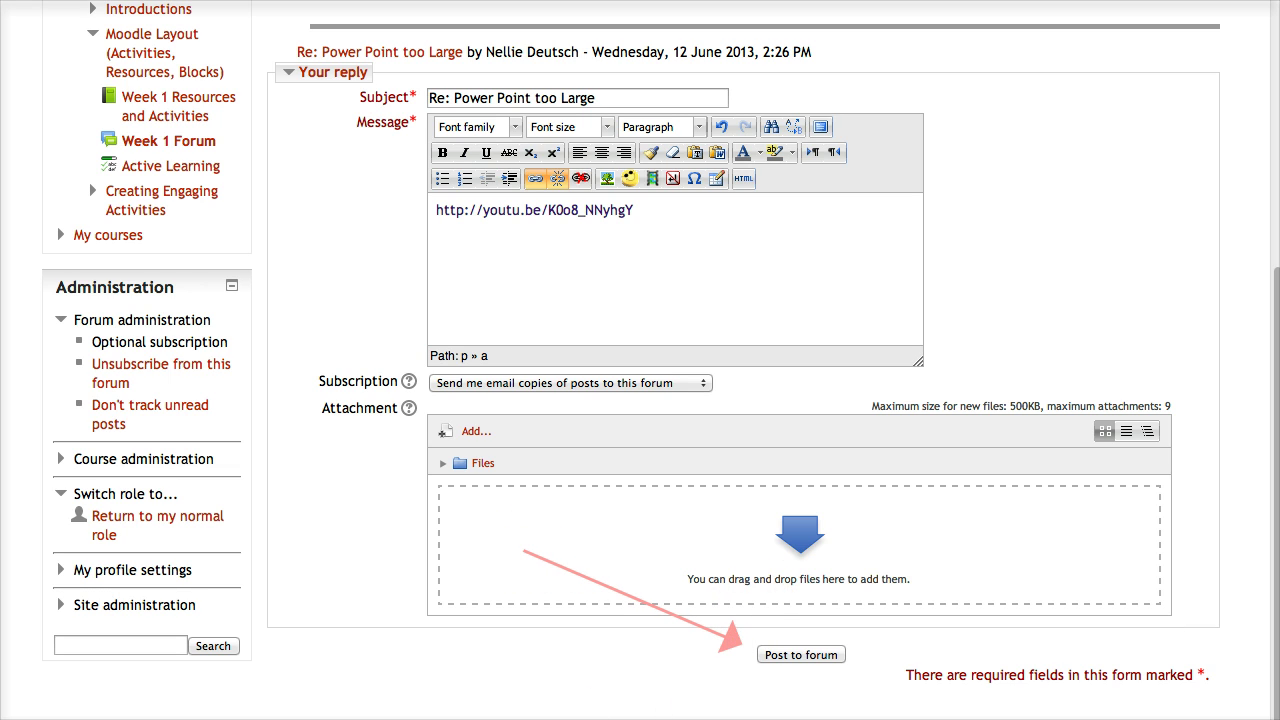
click(785, 655)
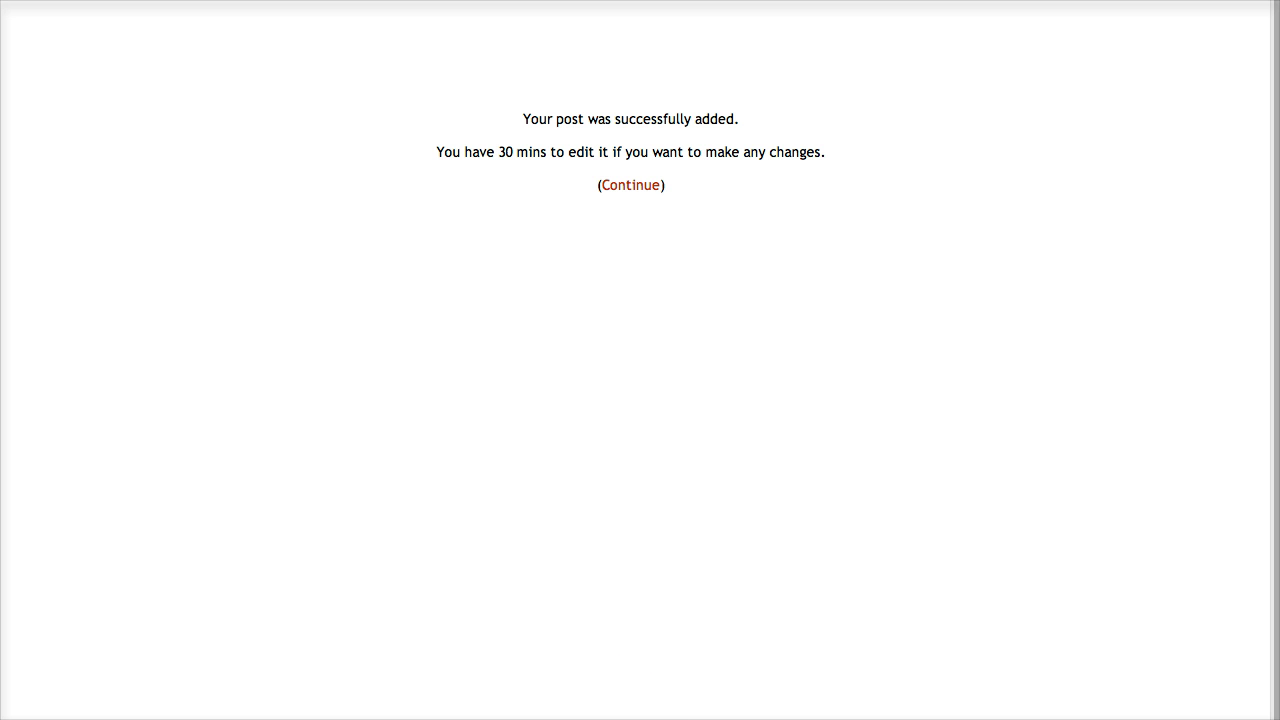
Review the 'Power Point too Large' thread showing the new reply as a second response.
drag(300, 95, 489, 127)
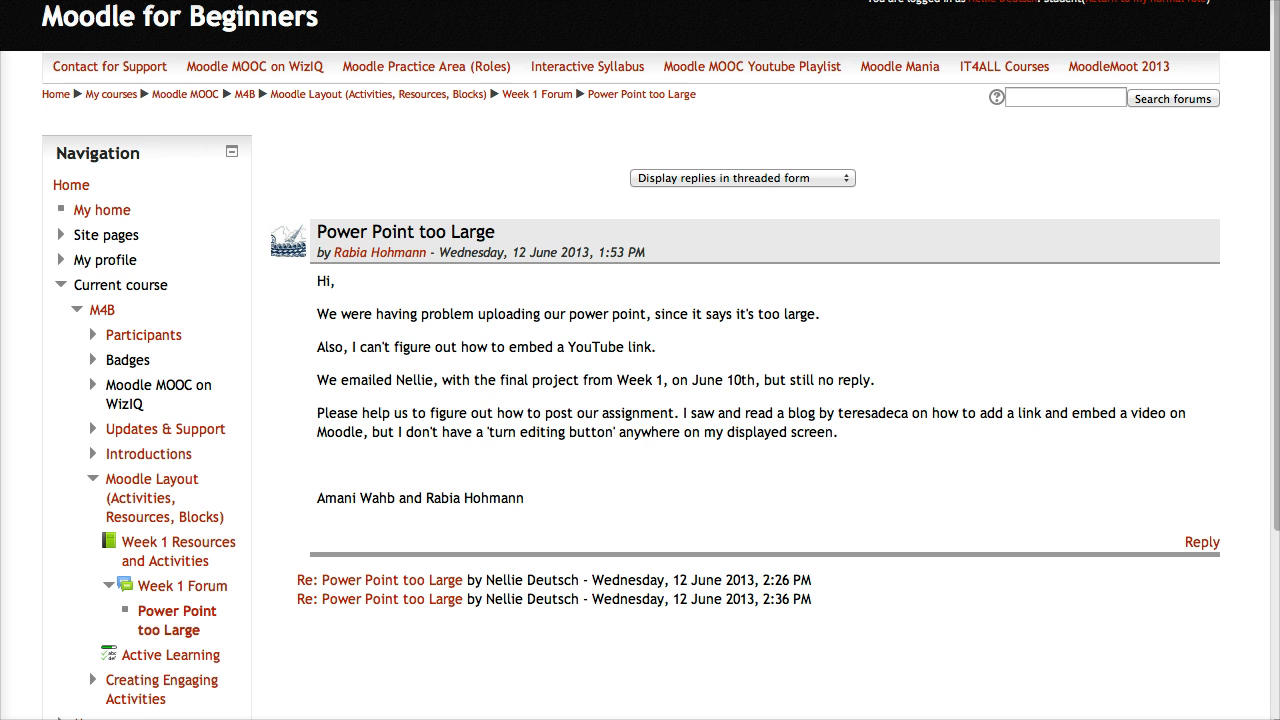
scroll(455, 610, down, 1)
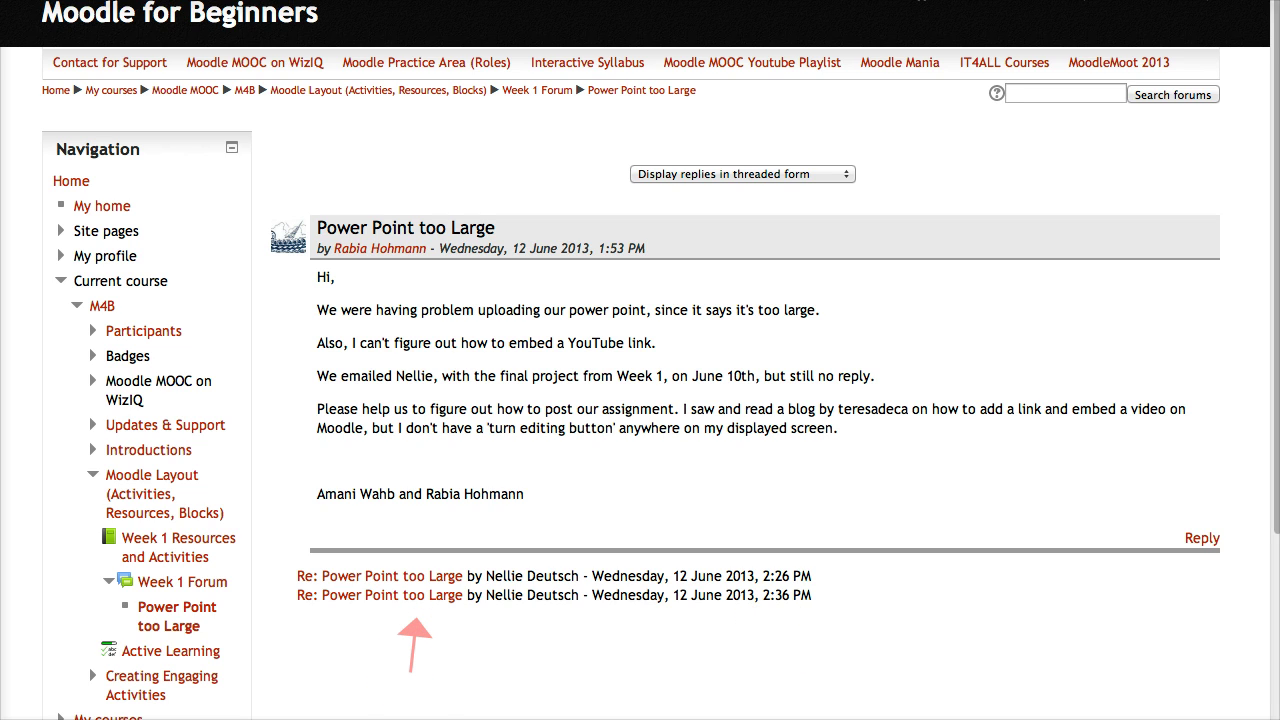
Open the 2:36 PM 'Re: Power Point too Large' reply to view its embedded video.
click(434, 597)
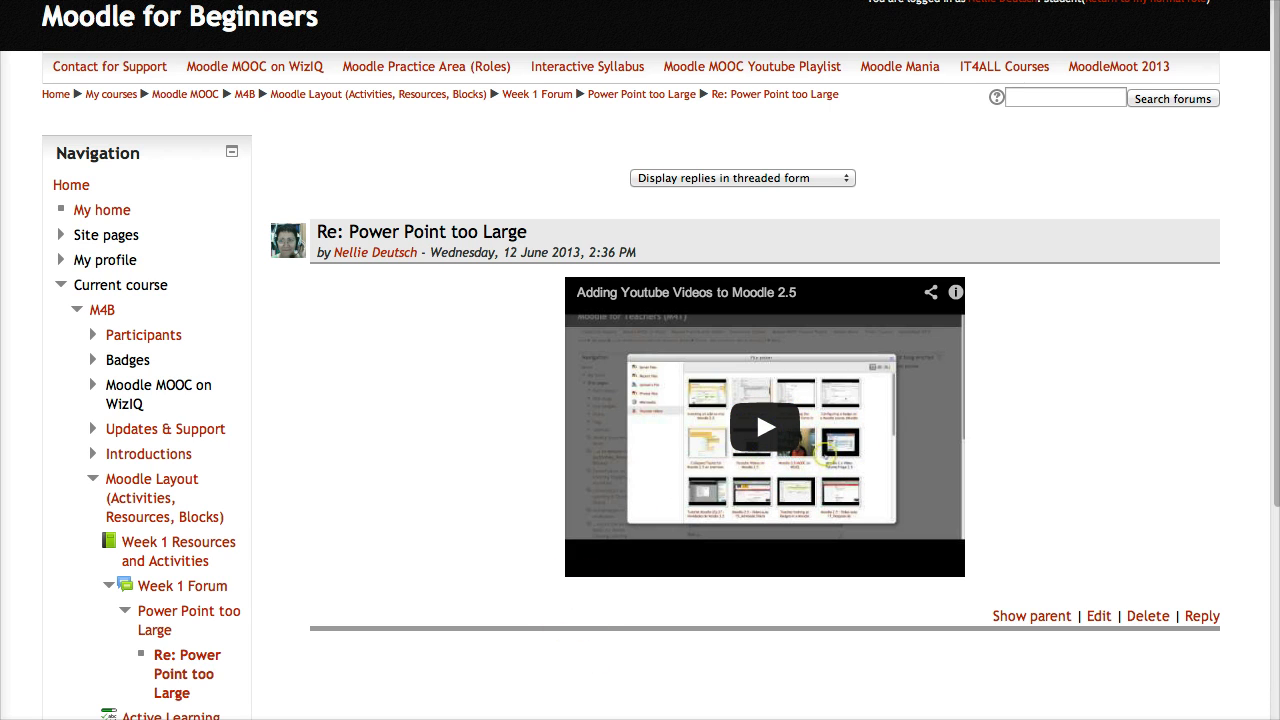
drag(1201, 387, 1008, 450)
drag(1157, 503, 1151, 603)
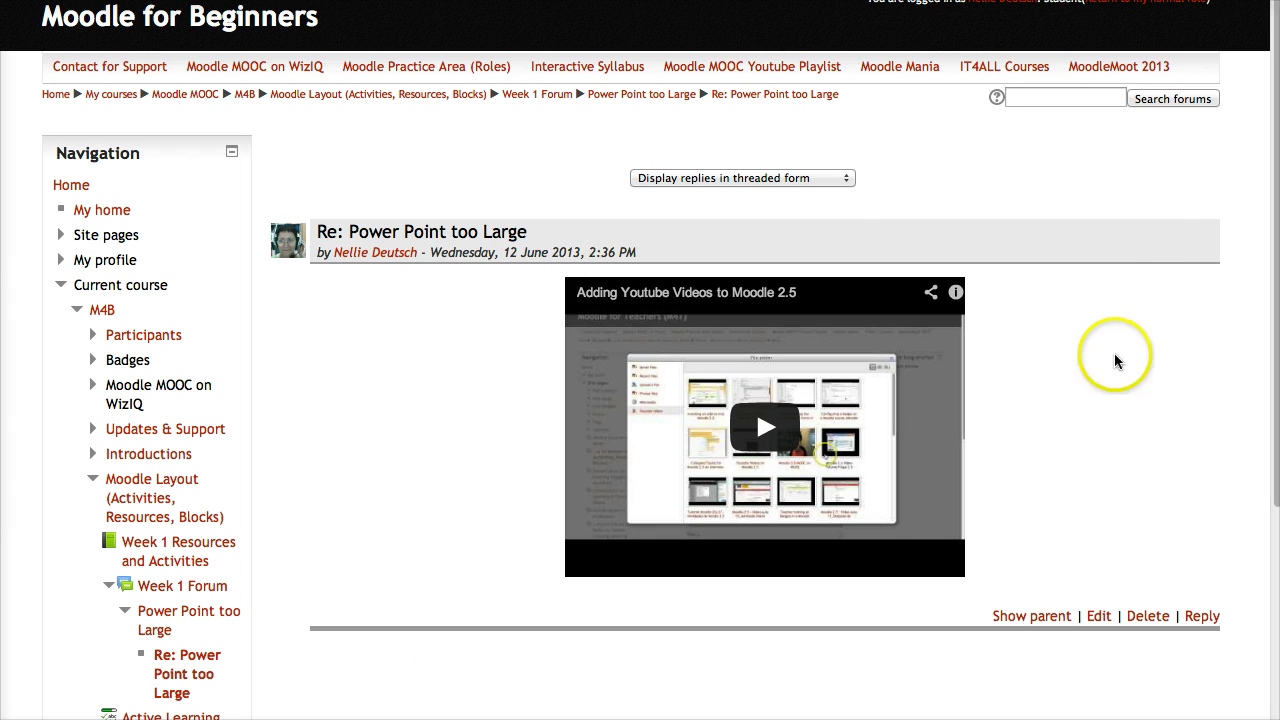
Delete the 2:36 PM reply containing the embedded video and confirm the deletion.
click(1163, 616)
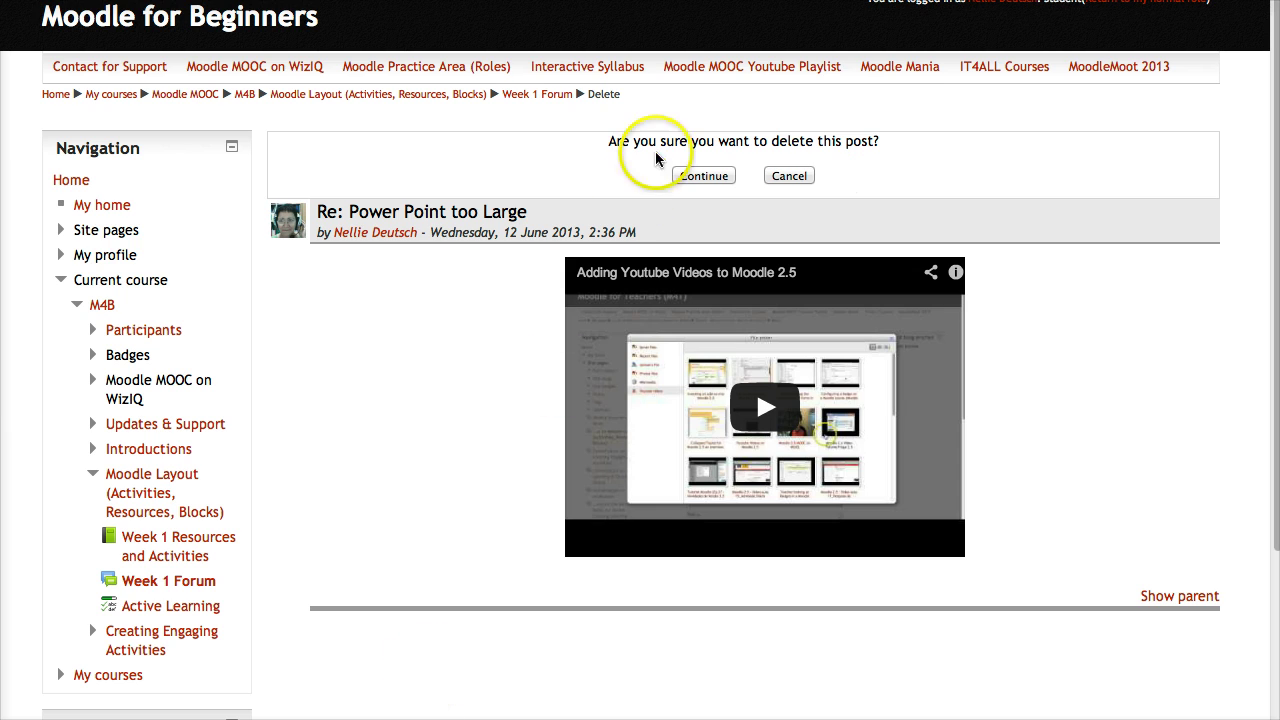
click(704, 176)
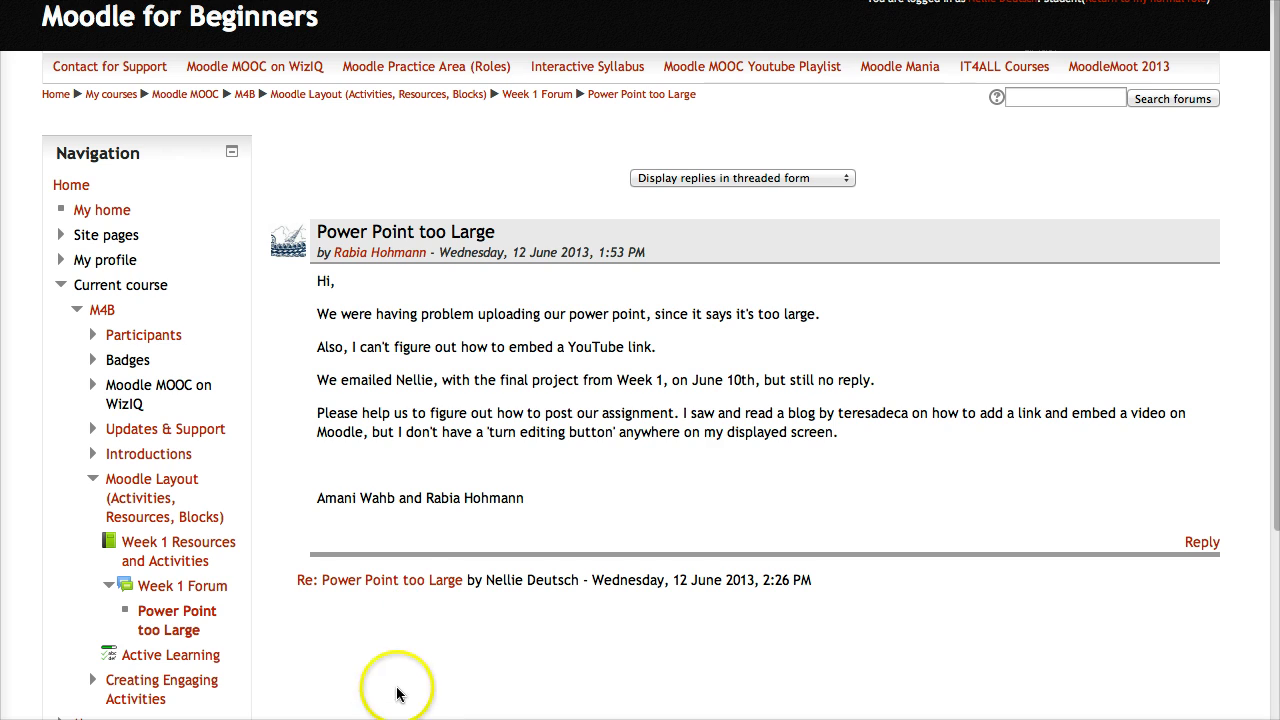
Open the remaining 2:26 PM 'Re: Power Point too Large' reply for editing.
click(409, 589)
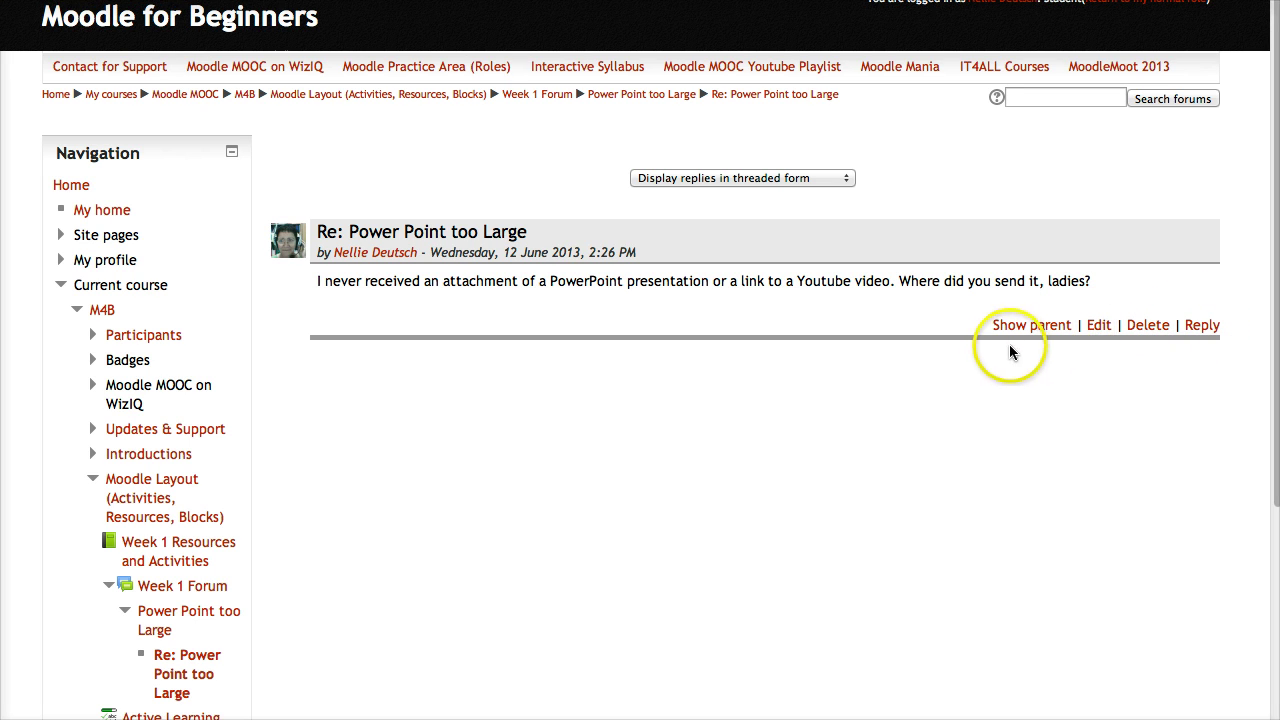
scroll(606, 490, down, 1)
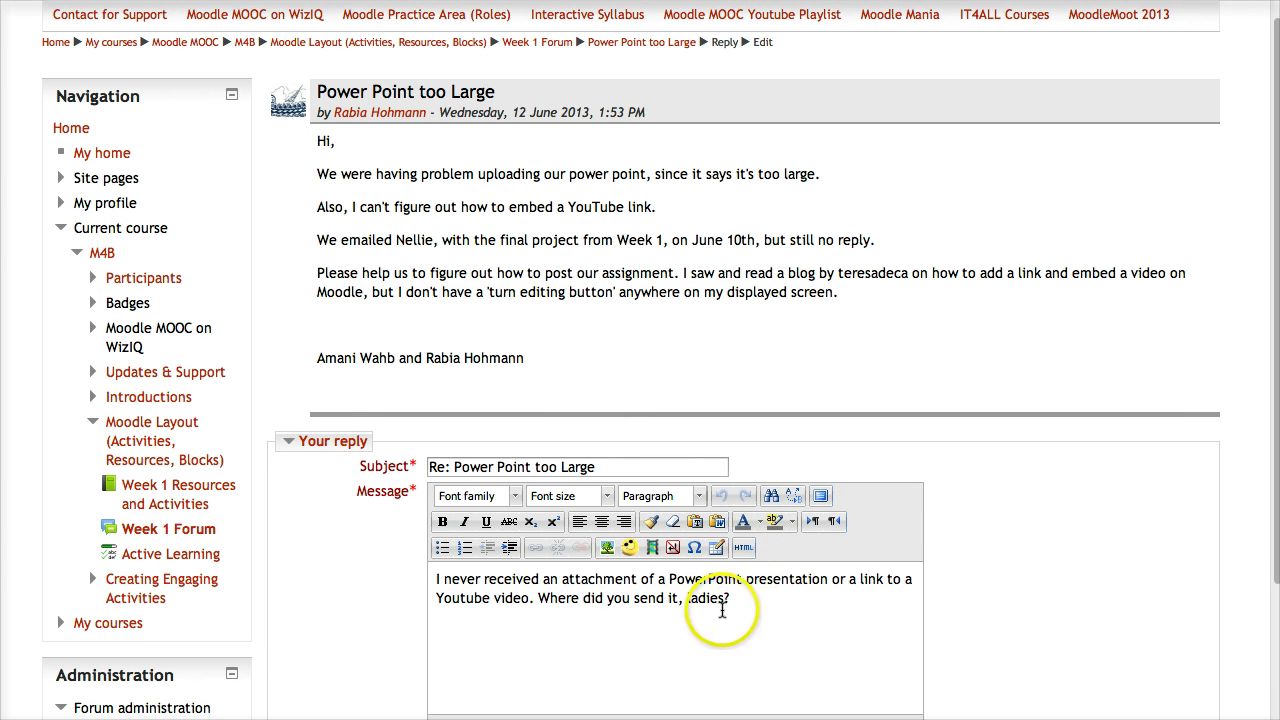
Add an intro line about adding videos to Moodle, then paste and select the youtu.be address.
click(760, 597)
text(Here's a video on how to add videos to Moodle:)
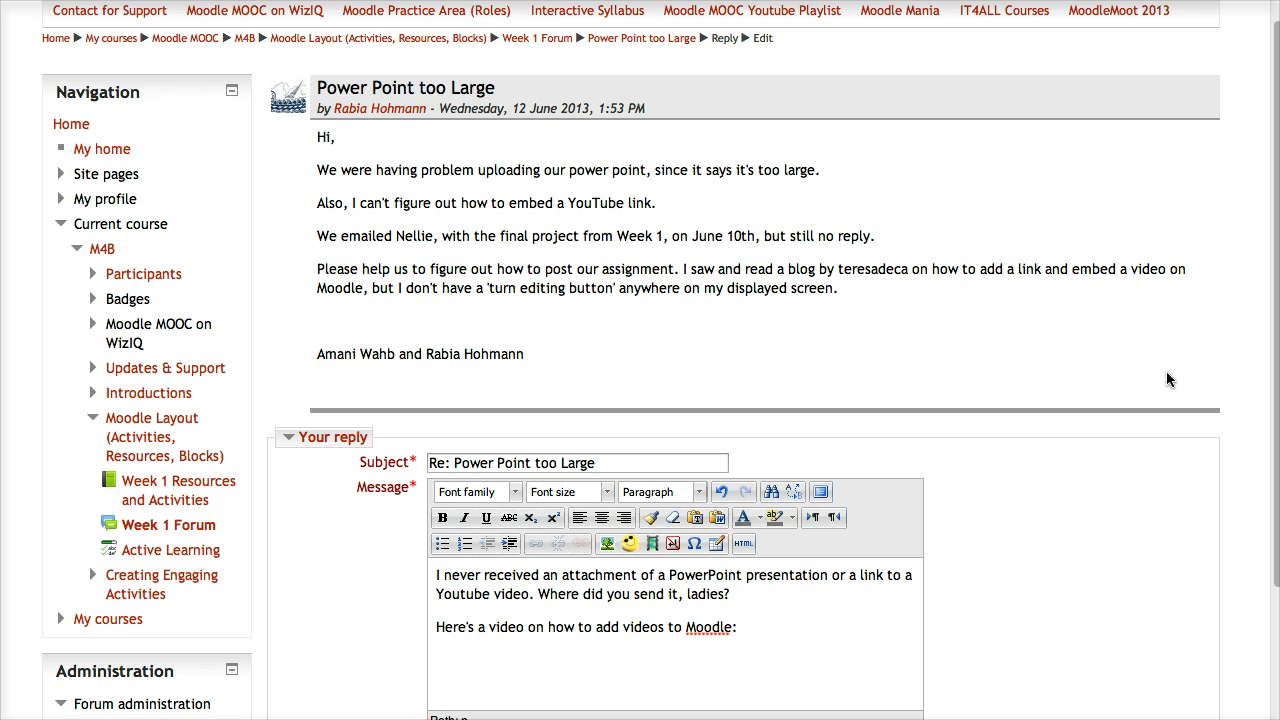
click(923, 622)
text(http://youtu.be/K0o8_NNyhgY)
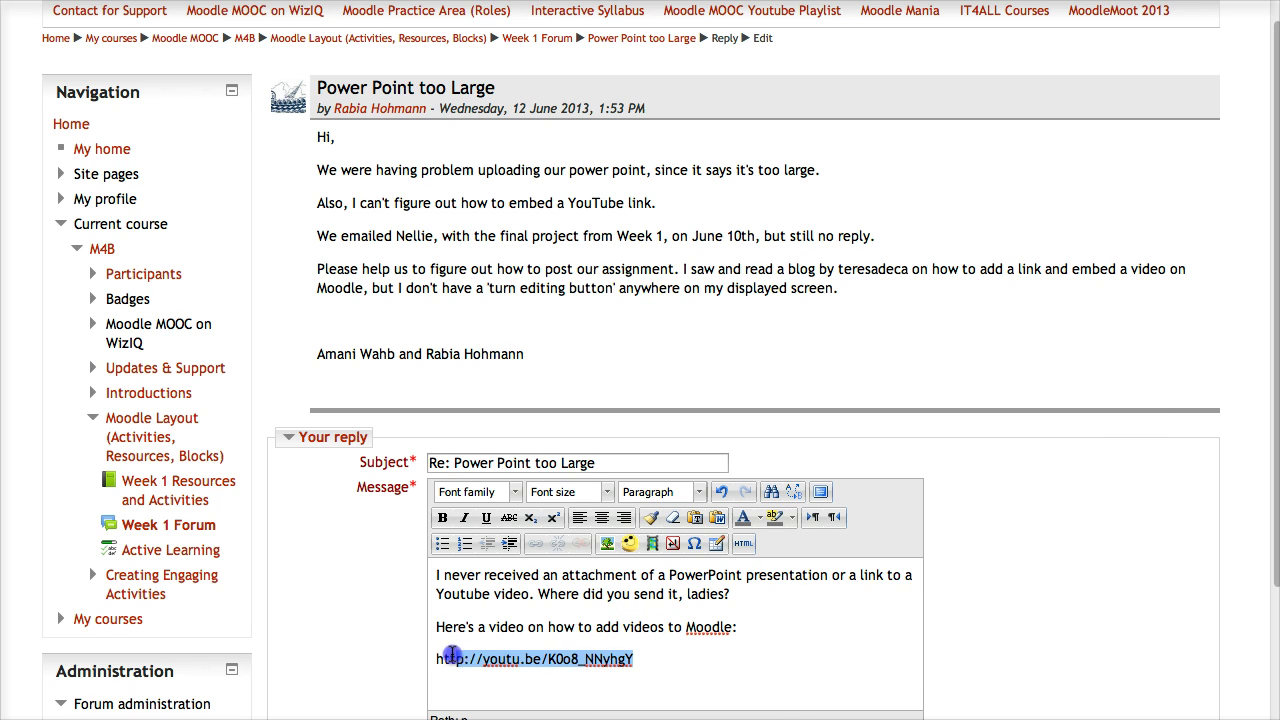
drag(641, 658, 436, 658)
key(ctrl+c)
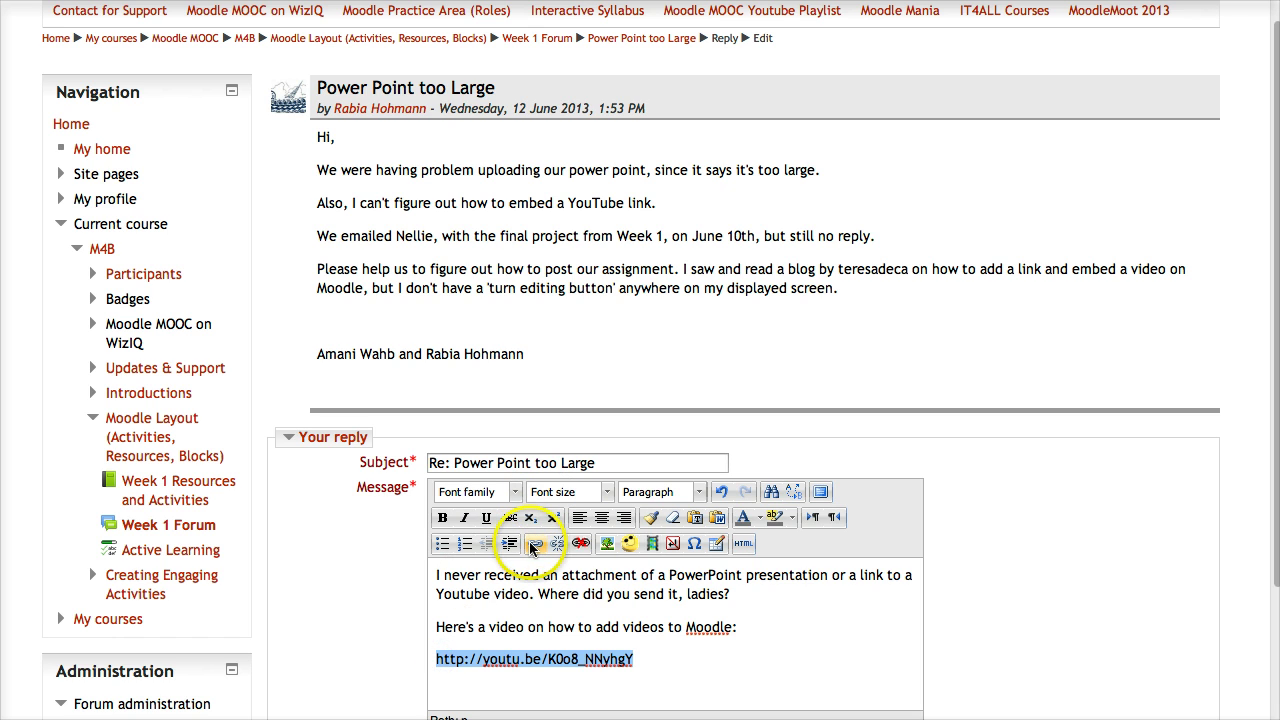
Link the selected youtu.be address to its URL with the title 'How to add videos'.
click(536, 543)
click(531, 301)
key(ctrl+v)
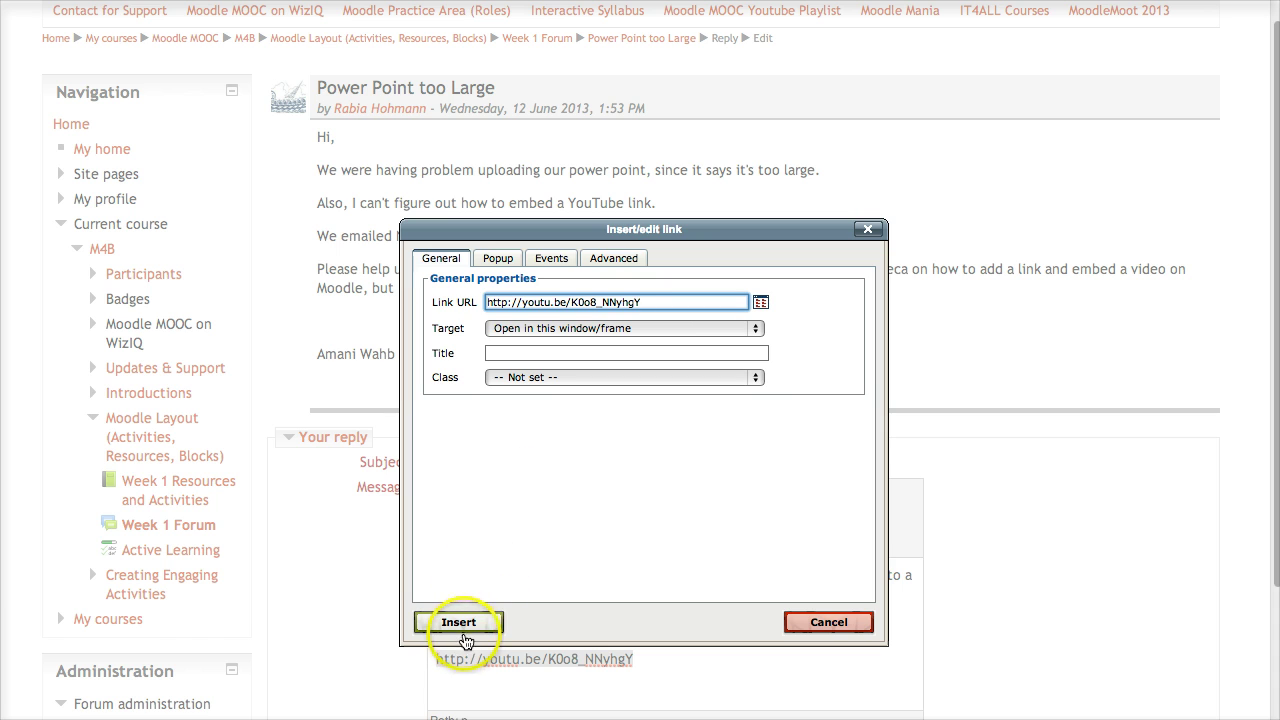
click(532, 355)
text(How to add videos)
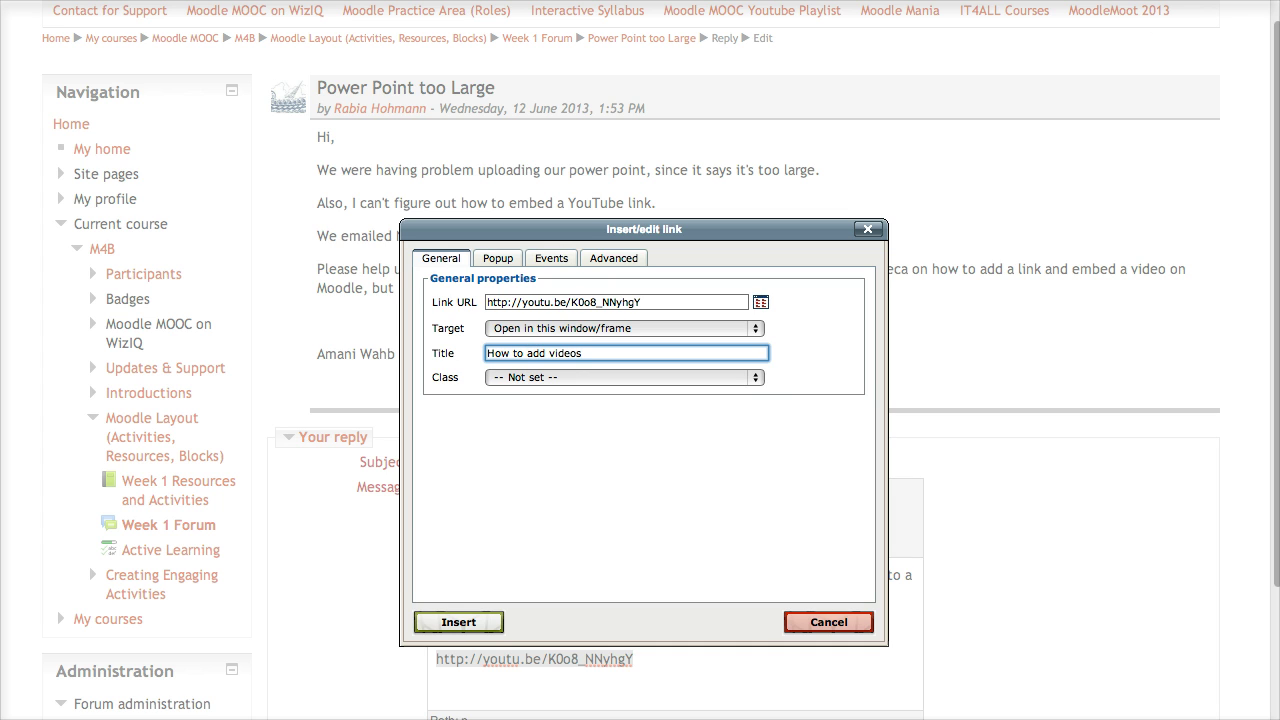
click(466, 622)
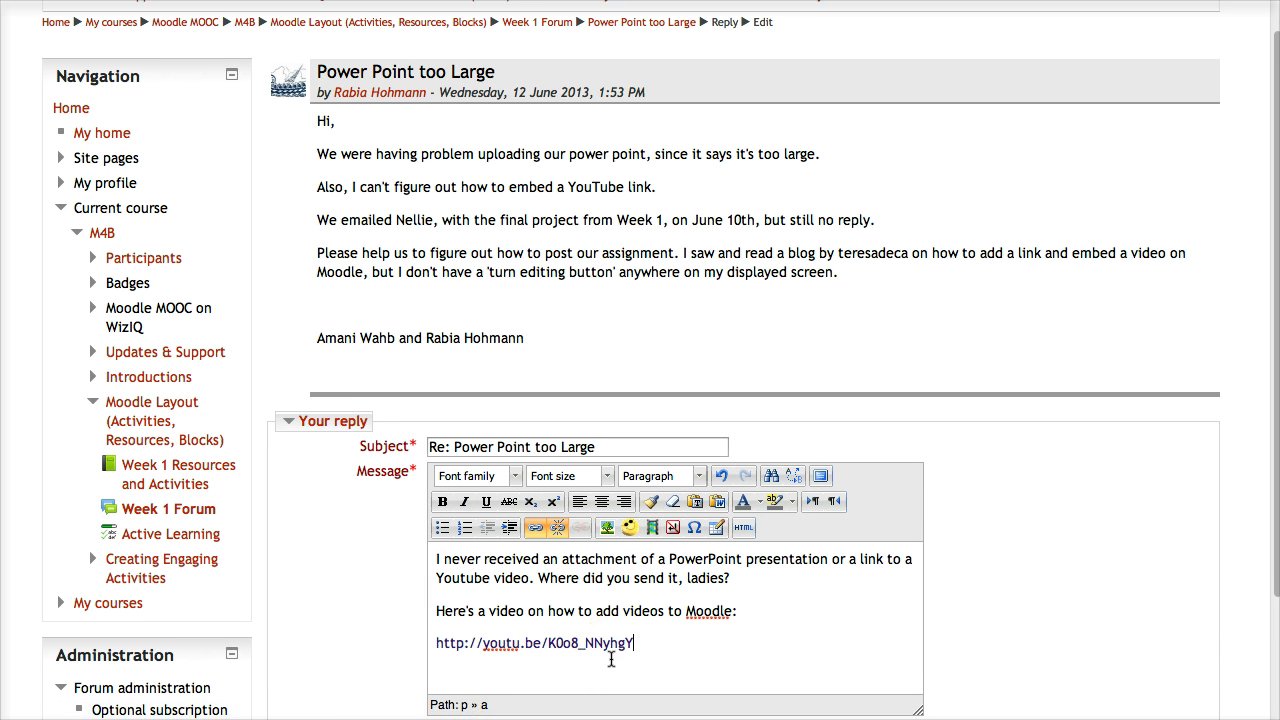
scroll(611, 660, down, 5)
scroll(611, 659, down, 3)
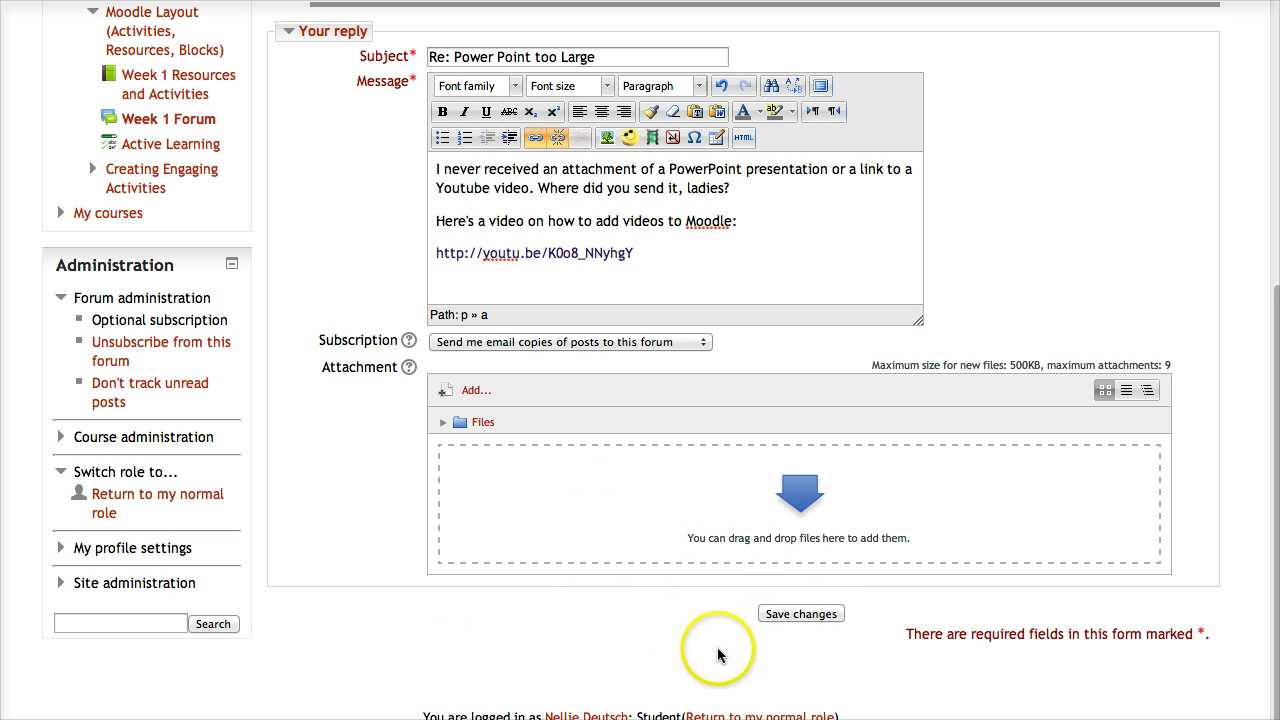
Save the edited reply and return to the thread listing it at 2:39 PM.
click(810, 616)
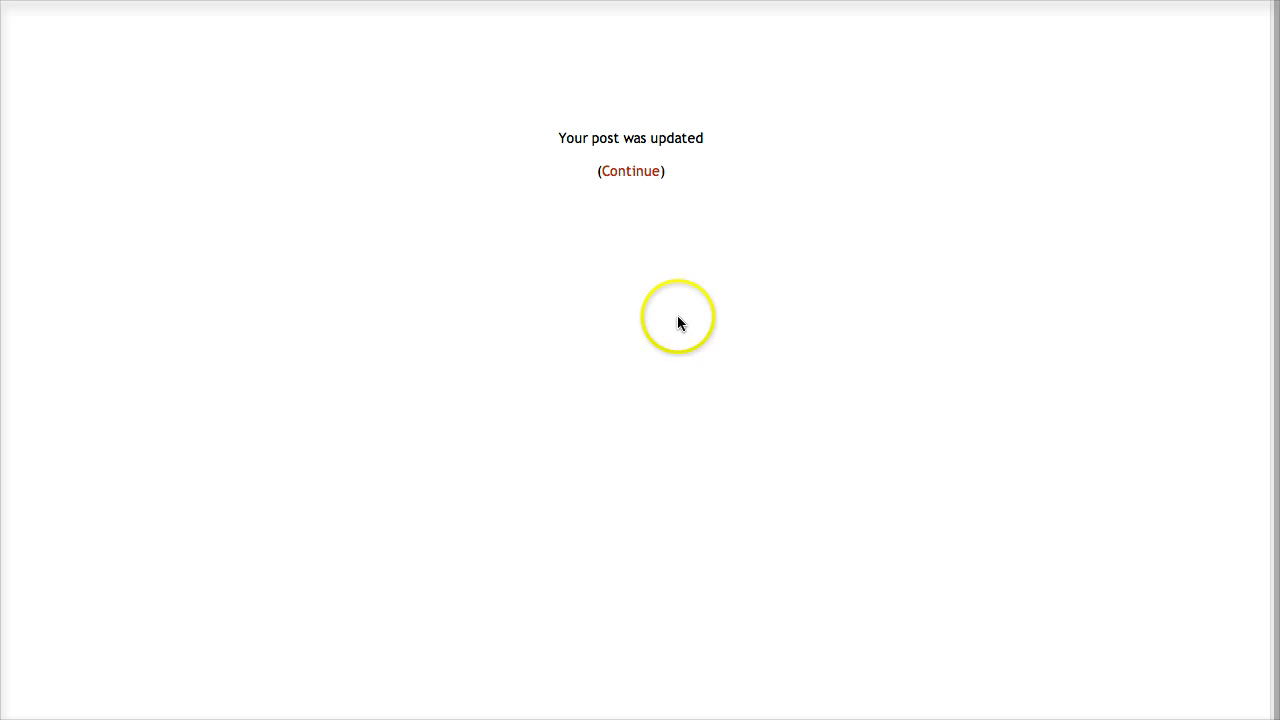
click(645, 174)
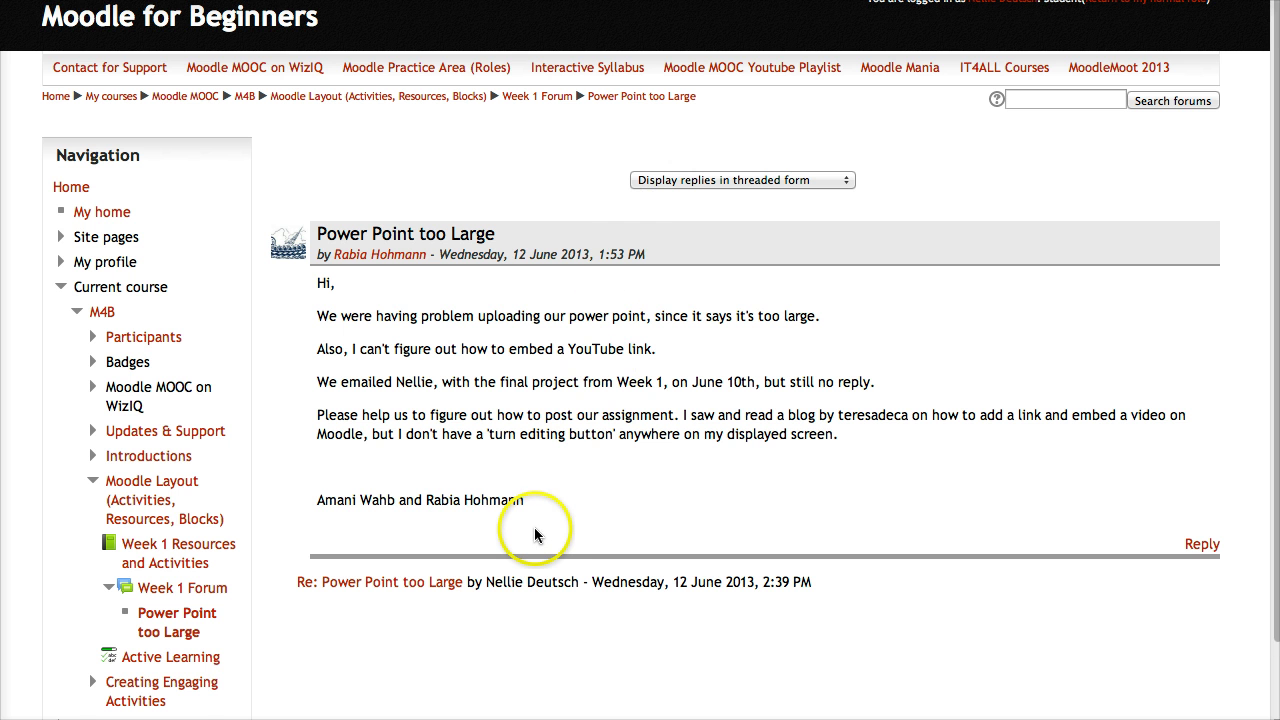
scroll(535, 535, down, 3)
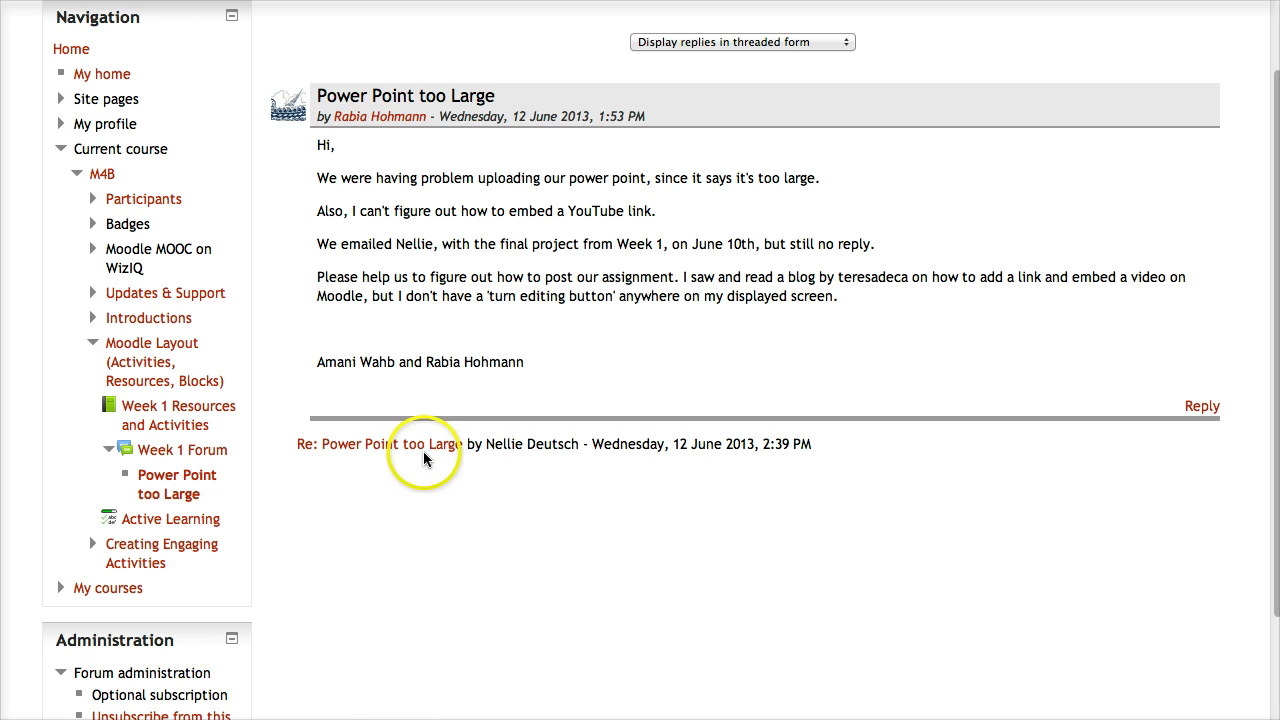
Open the 2:39 PM reply and start its embedded YouTube video playing.
click(427, 447)
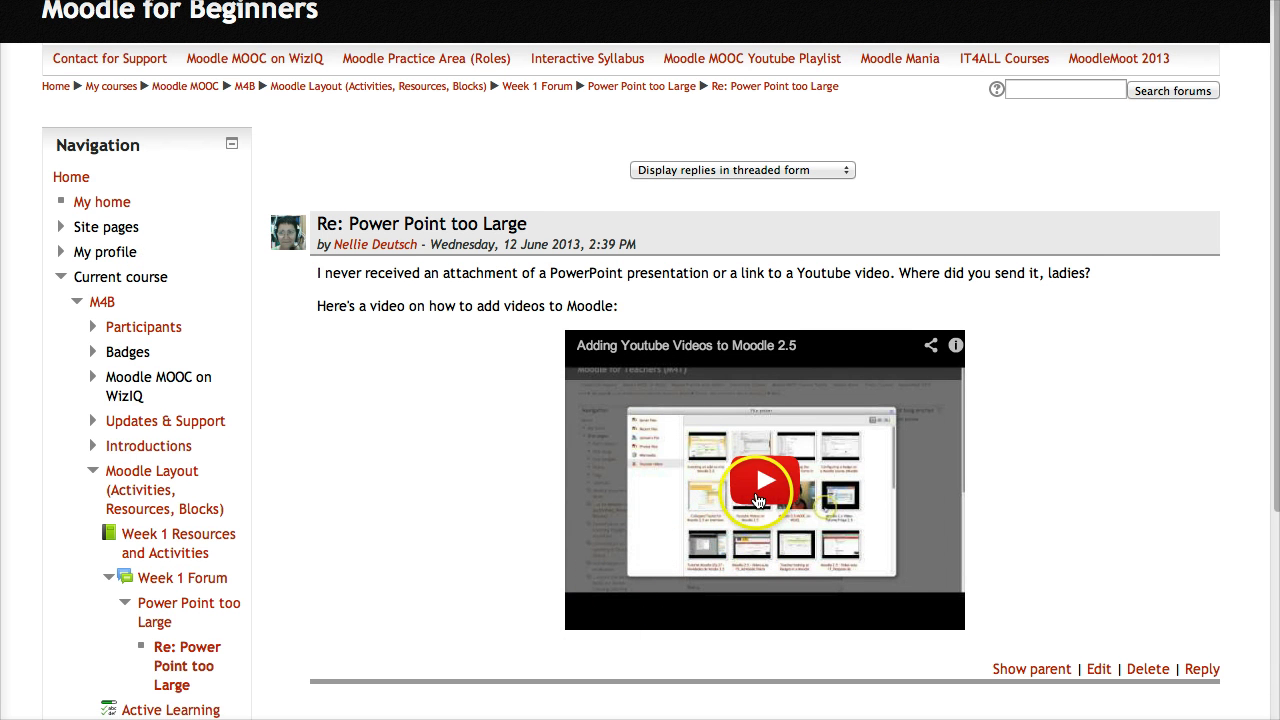
click(757, 500)
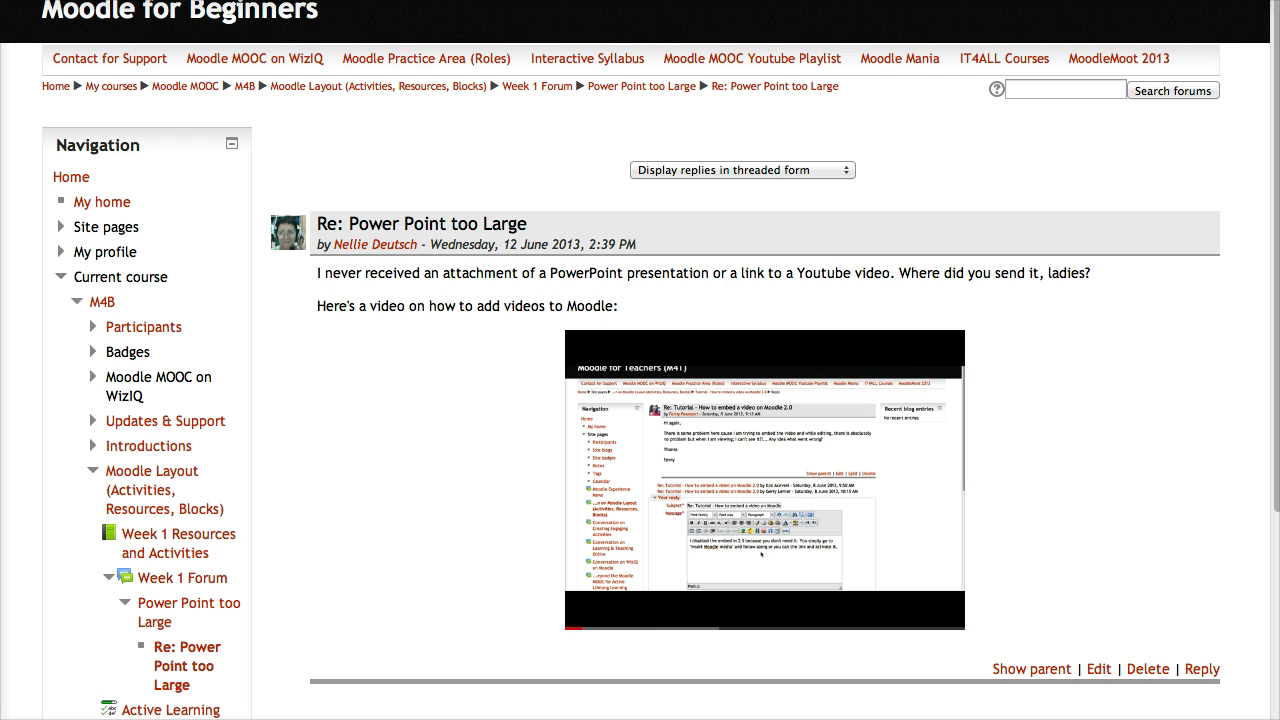
click(1150, 670)
Pause the embedded 'Adding Youtube Videos to Moodle 2.5' video at 0:06.
click(594, 614)
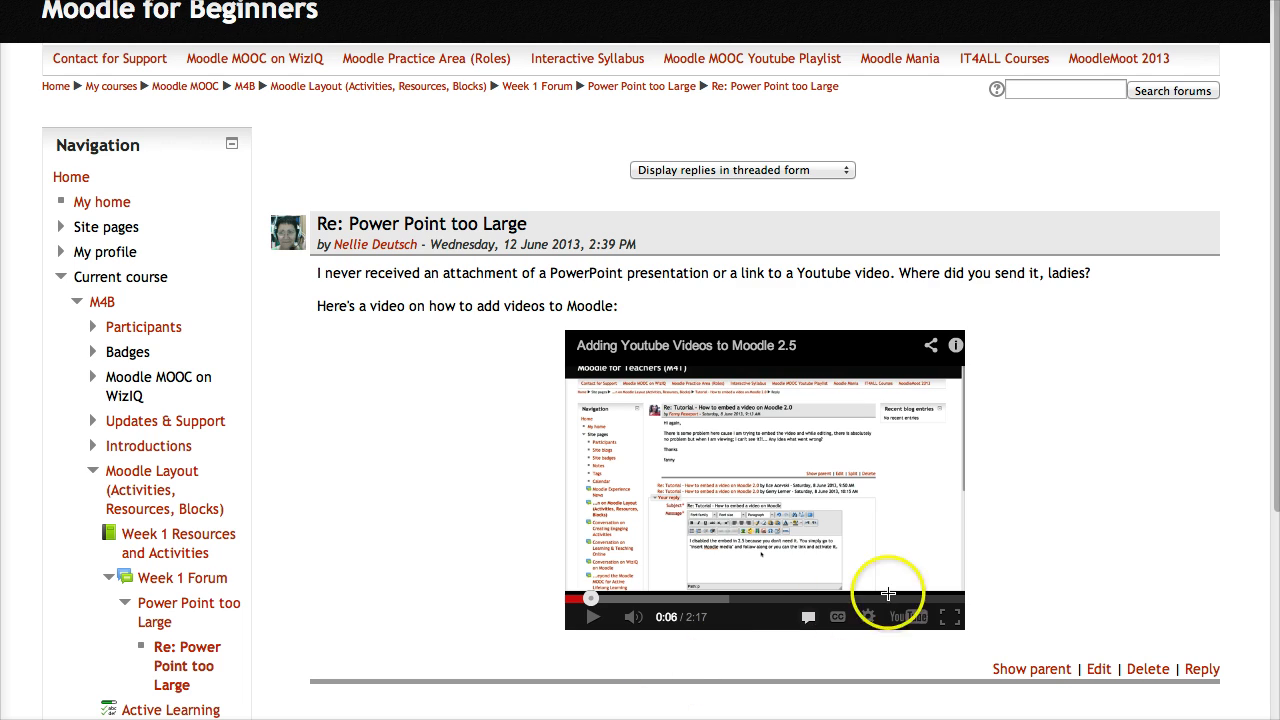
drag(1070, 595, 971, 616)
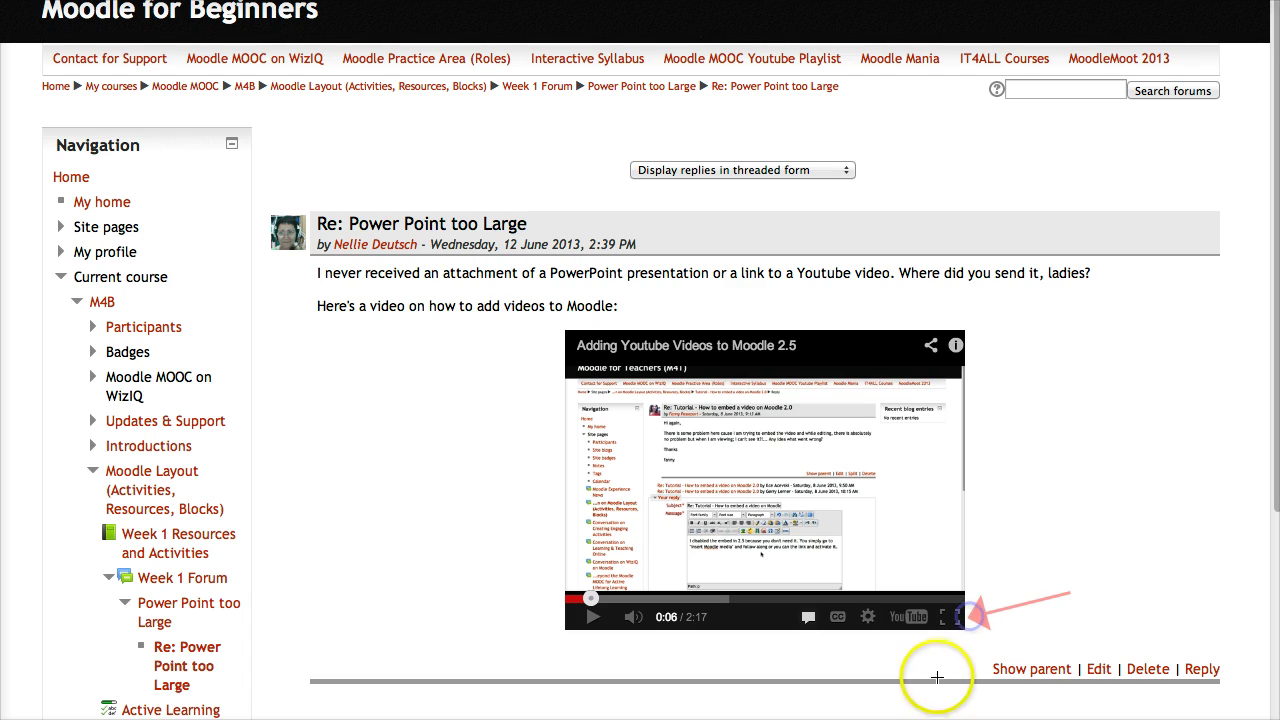
drag(909, 689, 908, 640)
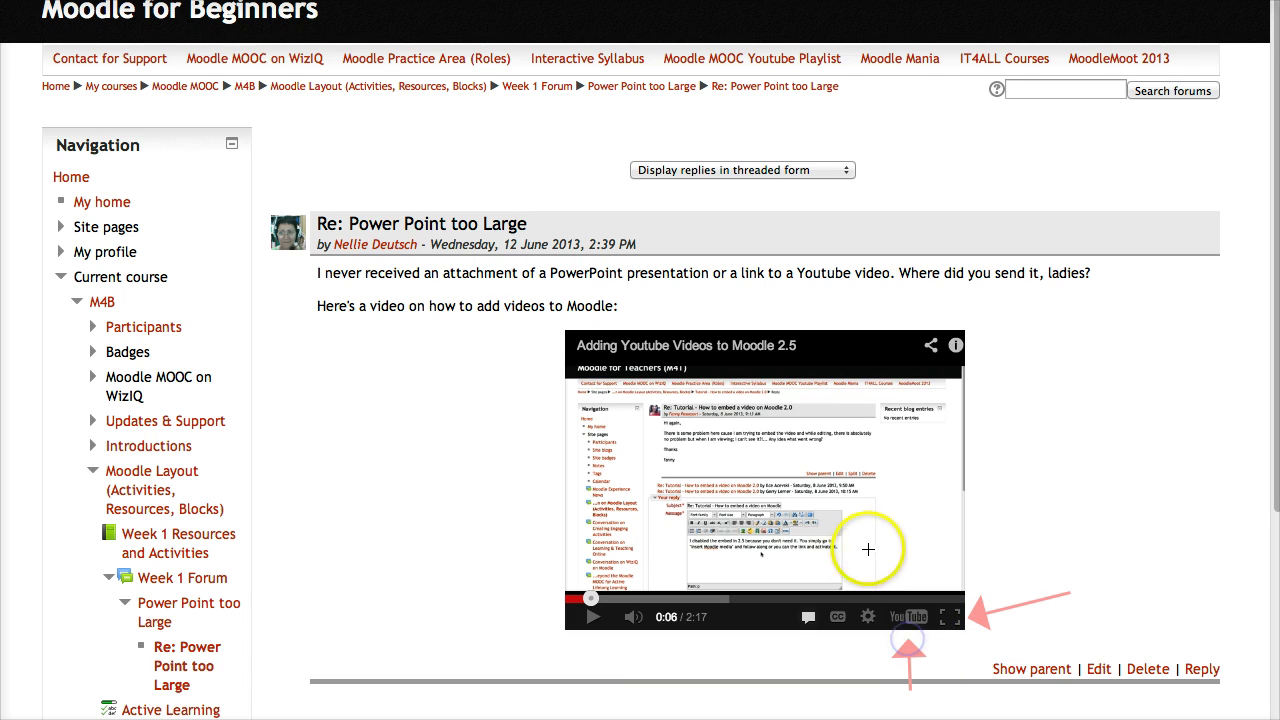
drag(895, 527, 875, 593)
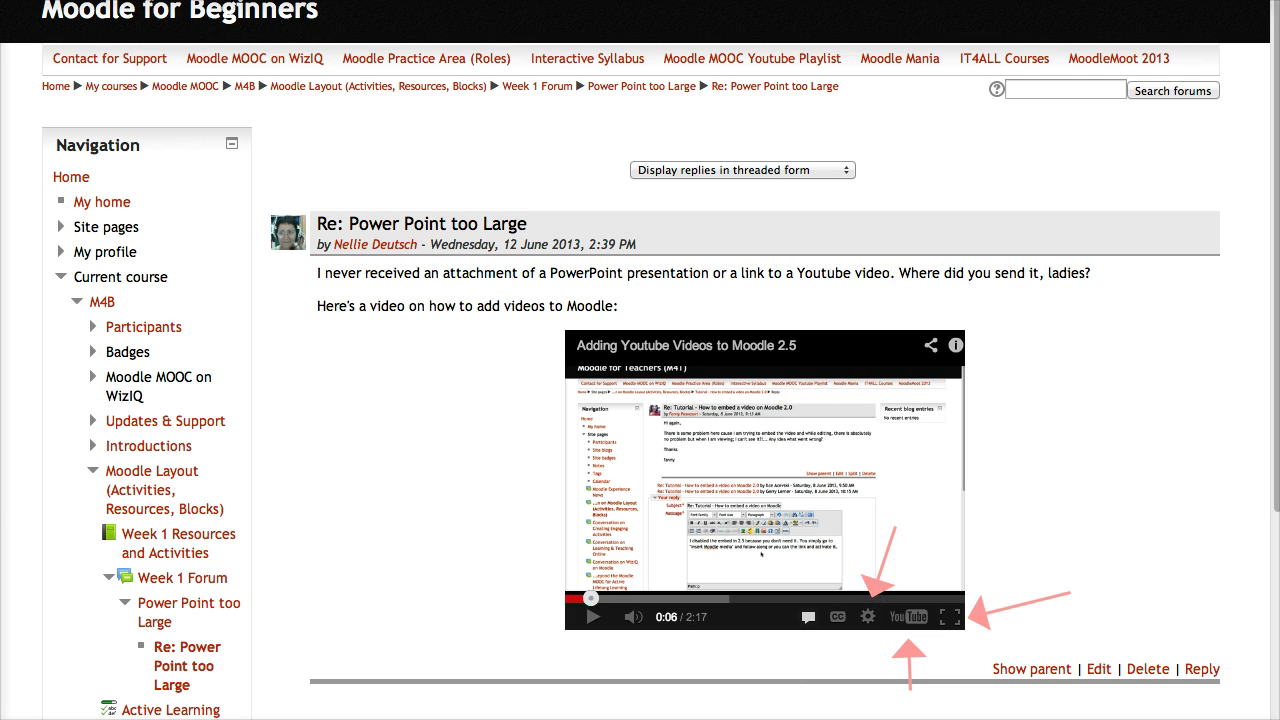
key(Escape)
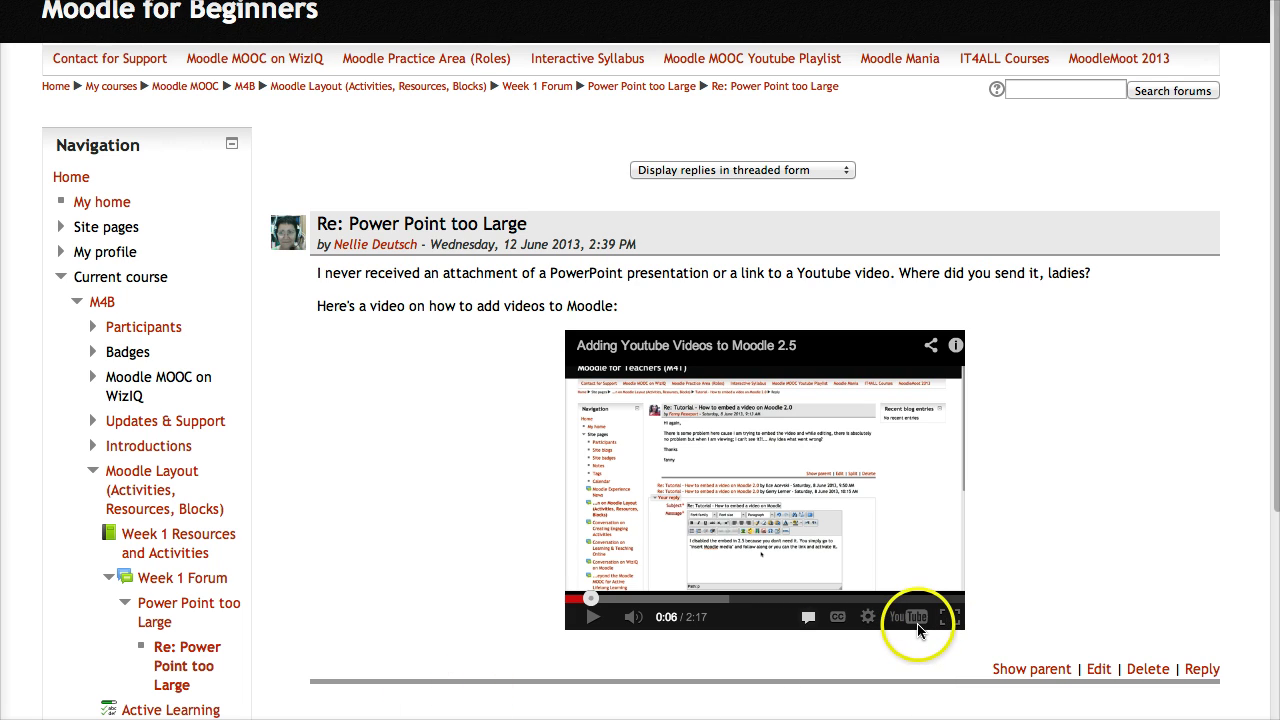
Open 'Adding Youtube Videos to Moodle 2.5' on its YouTube watch page from the embedded player.
click(948, 620)
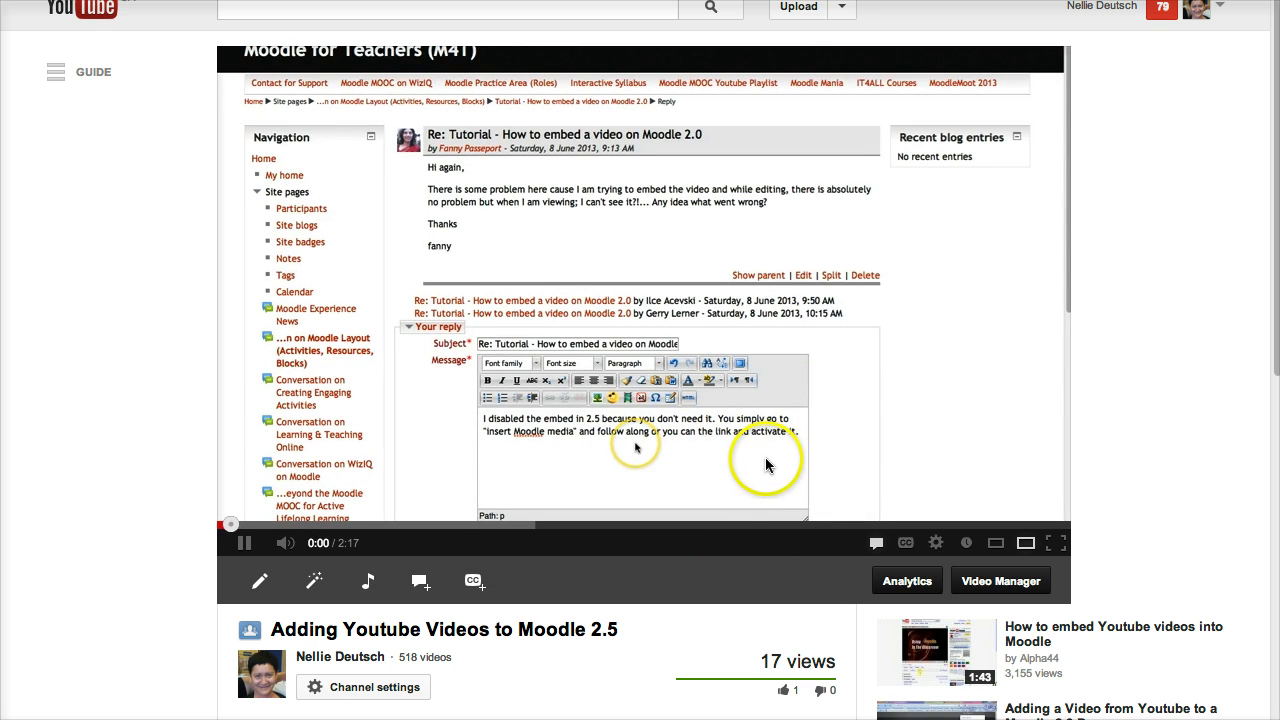
click(244, 543)
scroll(686, 538, down, 3)
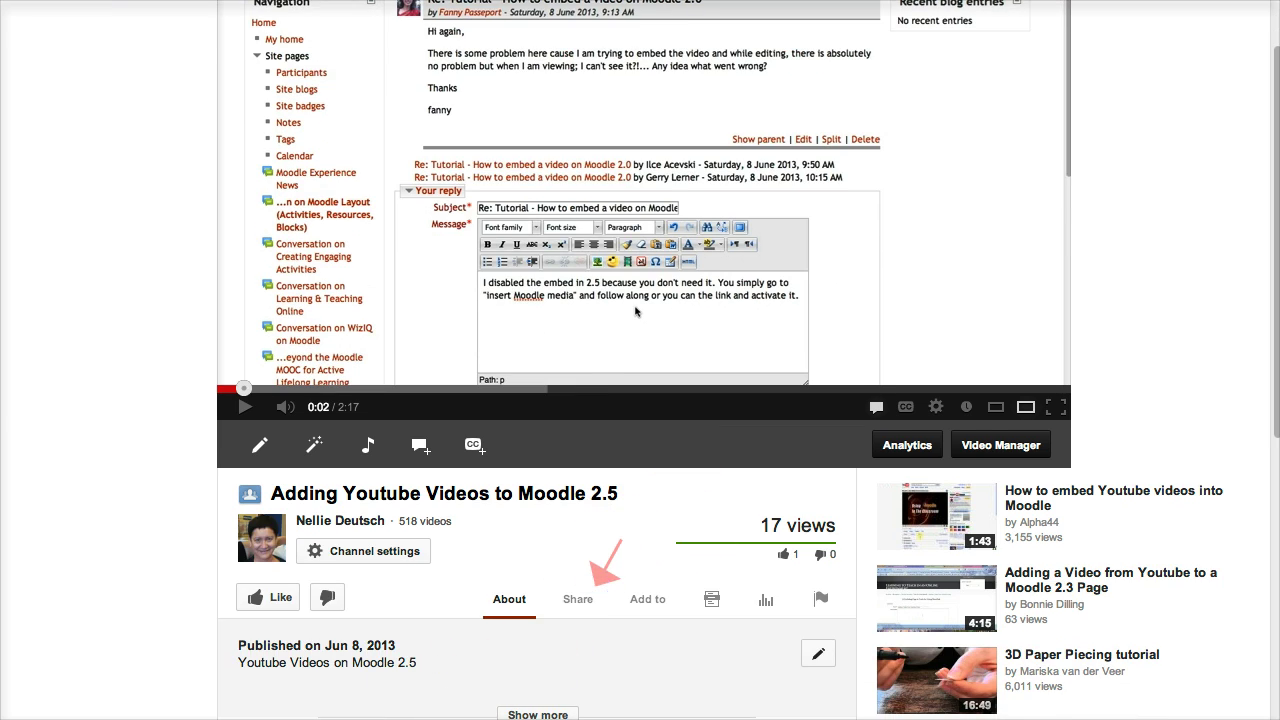
click(575, 600)
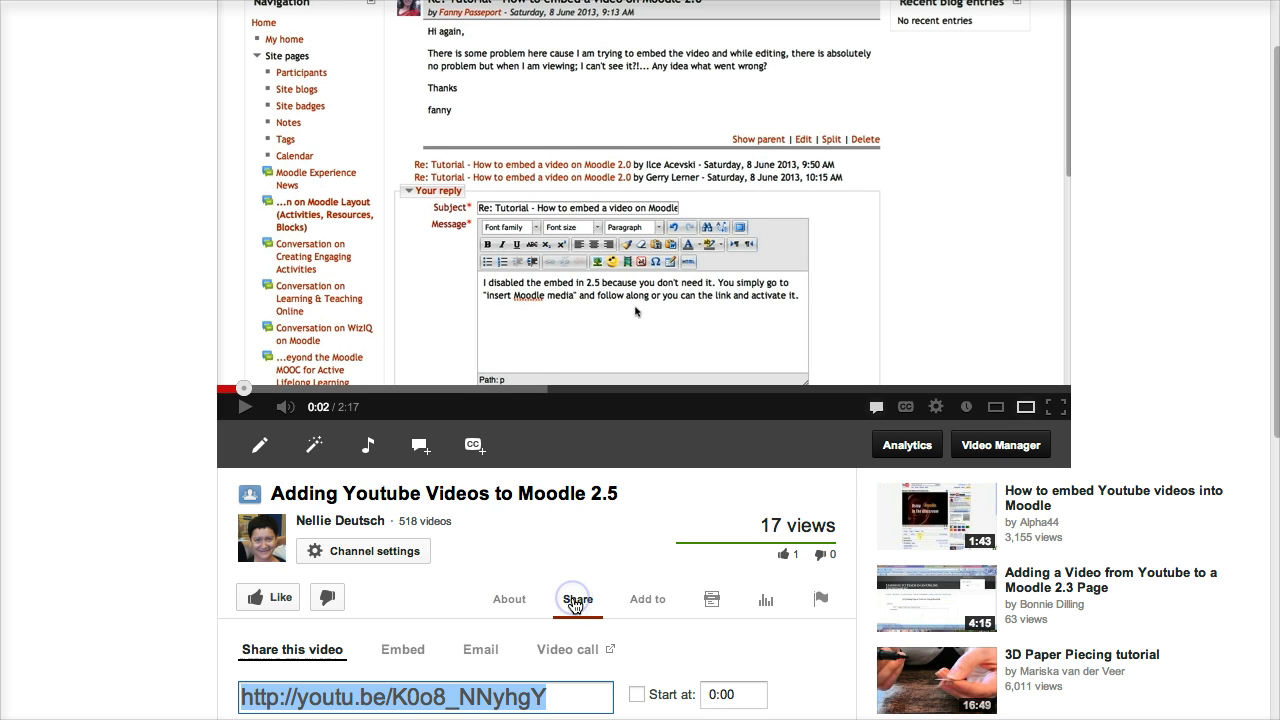
scroll(545, 630, down, 1)
click(411, 668)
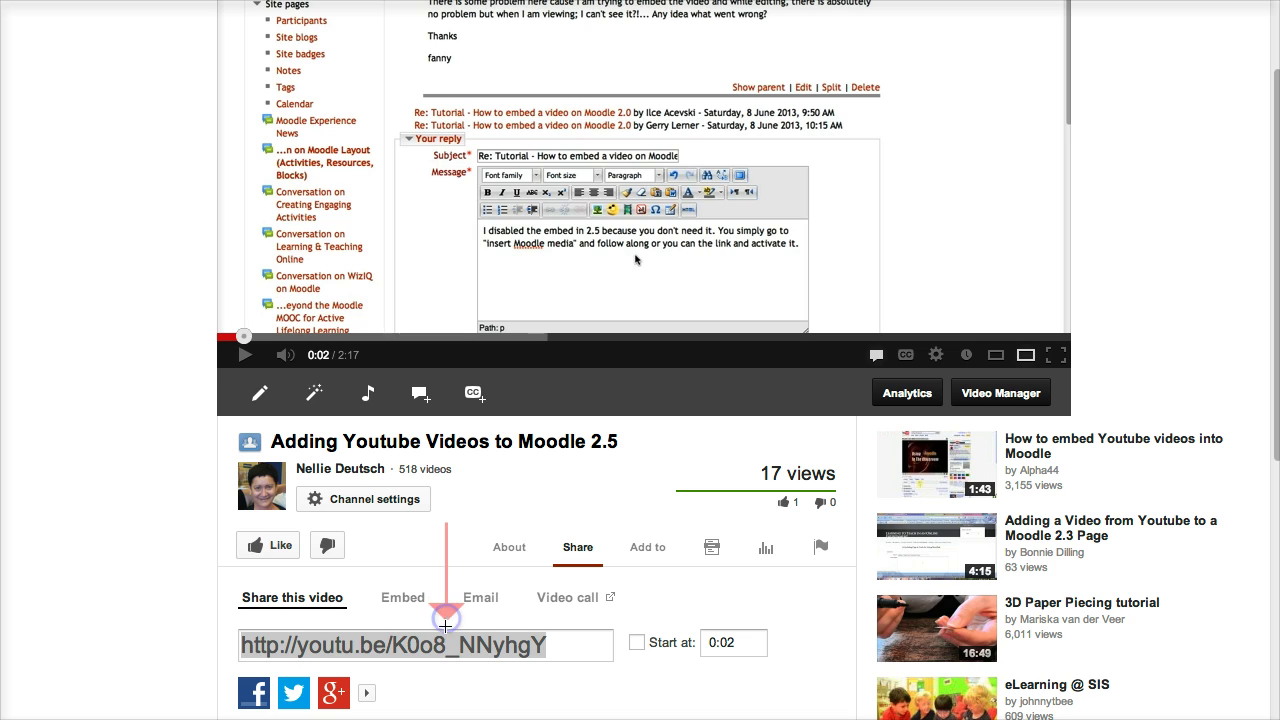